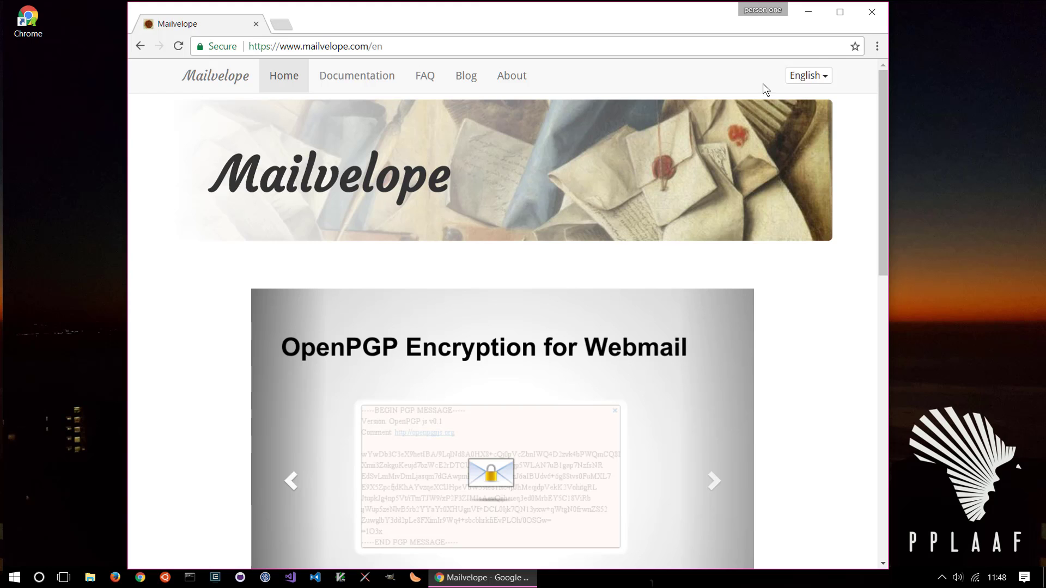
Maximize the Chrome window showing the Mailvelope homepage
{"action": "left_click", "coordinate": [838, 14]}
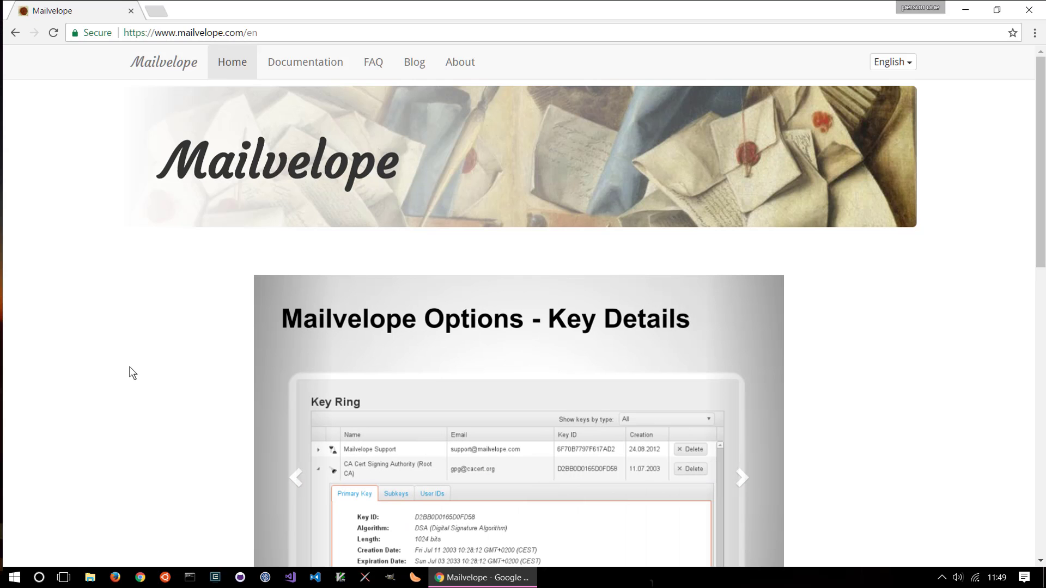
Scroll to the Chrome Extension section and open the Chrome Web Store install prompt
{"action": "scroll", "coordinate": [131, 373], "scroll_direction": "down", "scroll_amount": 7}
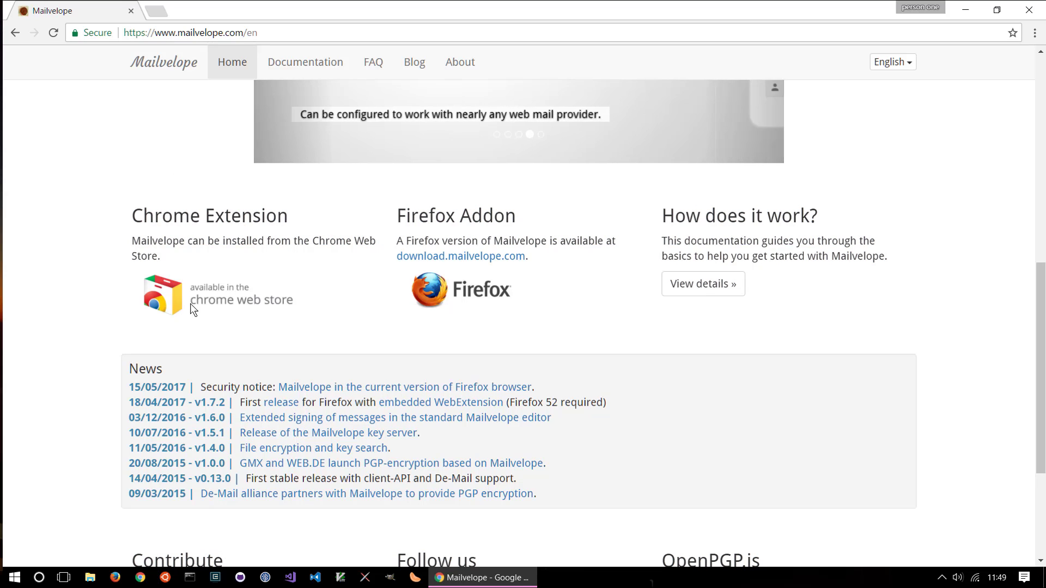
{"action": "left_click", "coordinate": [161, 301]}
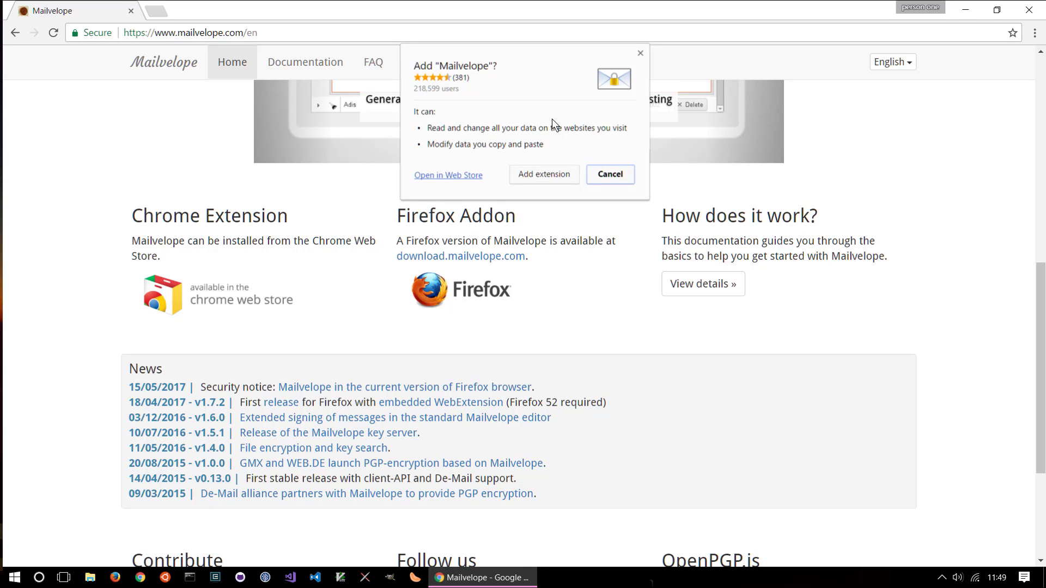
Add the Mailvelope extension to Chrome and close the 'has been added' bubble
{"action": "left_click", "coordinate": [550, 174]}
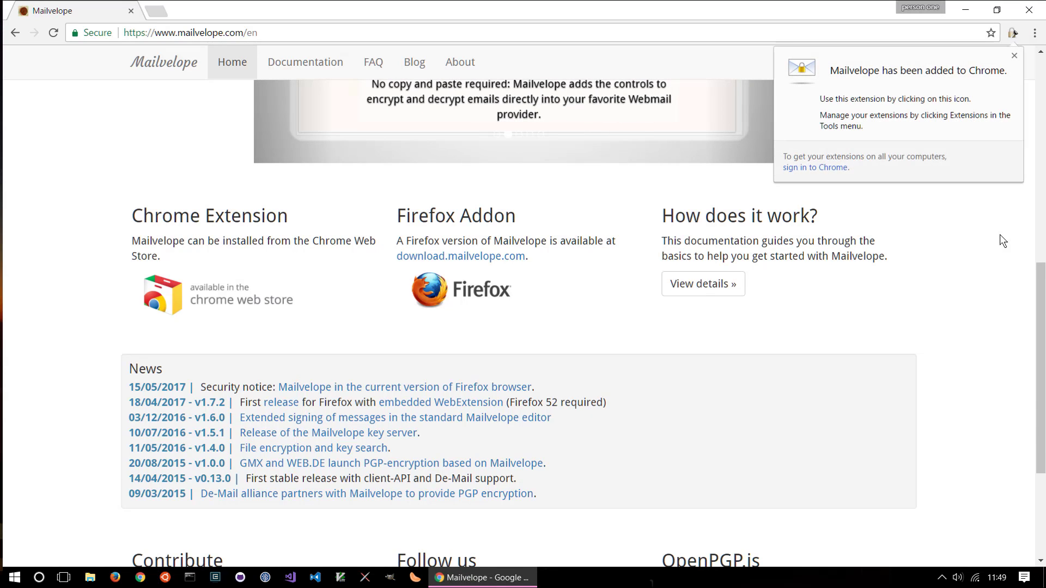
{"action": "left_click", "coordinate": [1014, 55]}
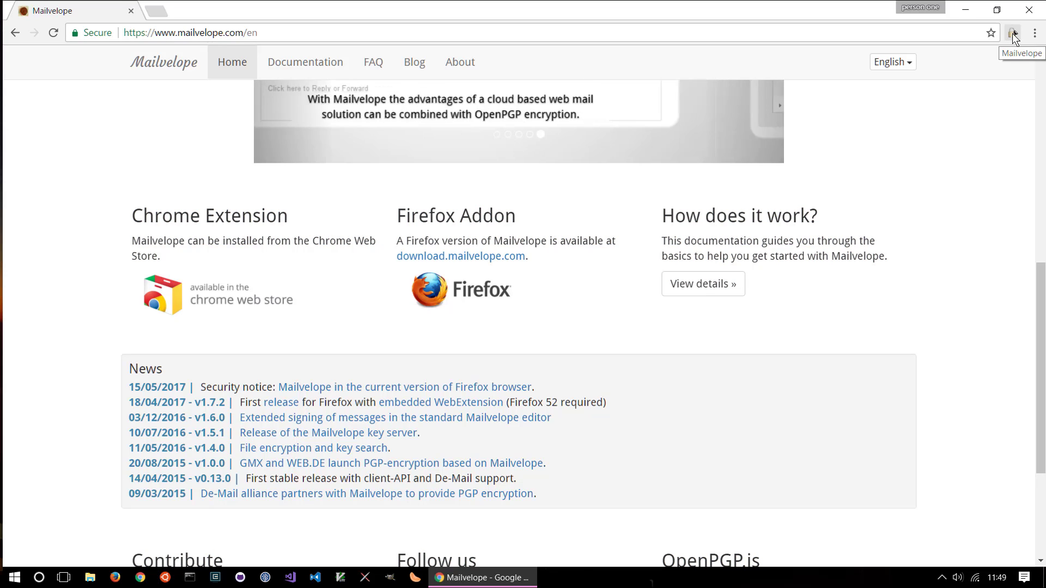
Open Mailvelope's Options page from the toolbar icon's context menu
{"action": "right_click", "coordinate": [1013, 34]}
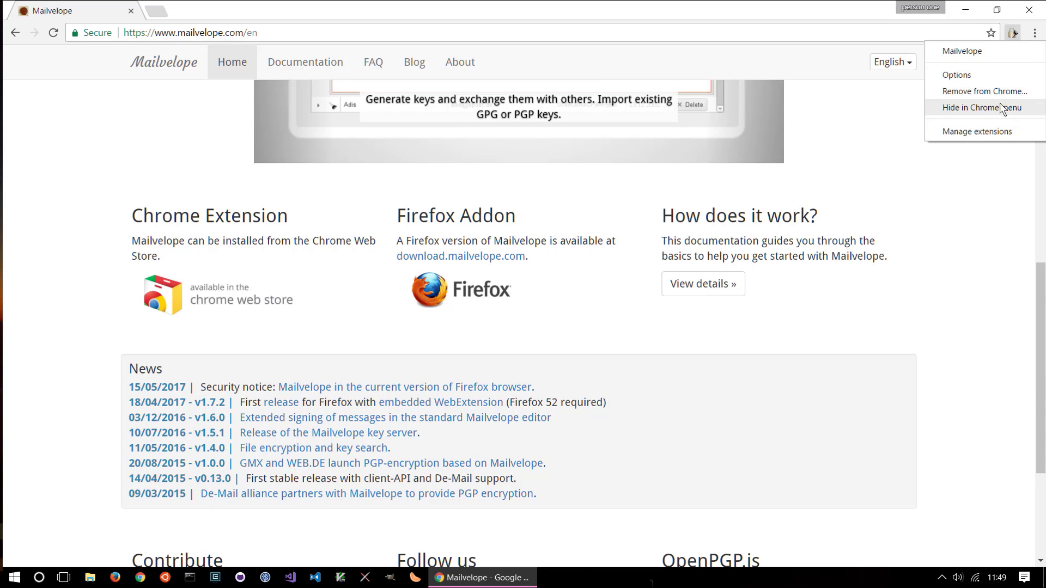
{"action": "left_click", "coordinate": [993, 76]}
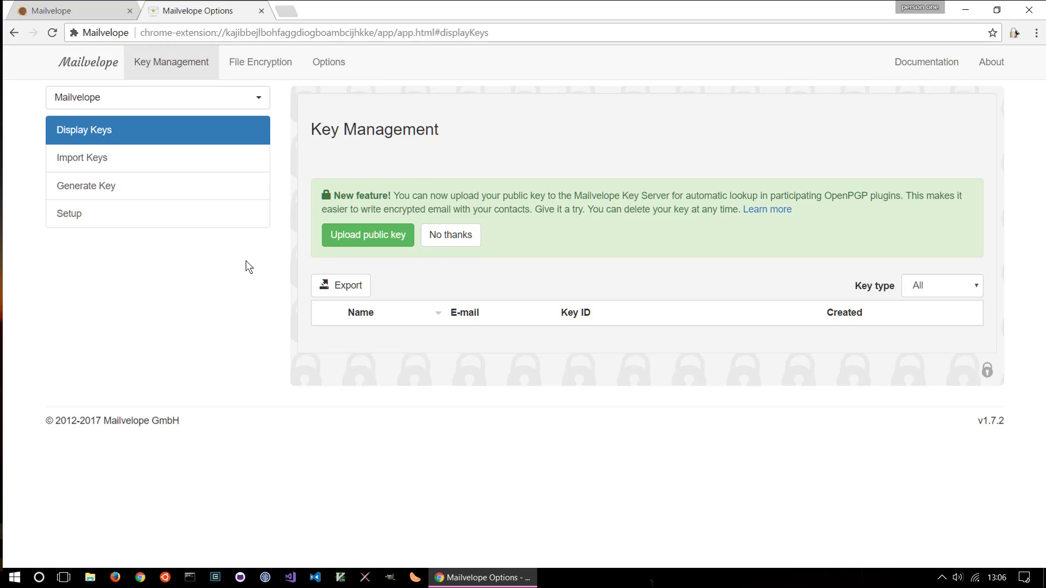
Go to Mailvelope Setup and open the Generate key form
{"action": "left_click", "coordinate": [225, 223]}
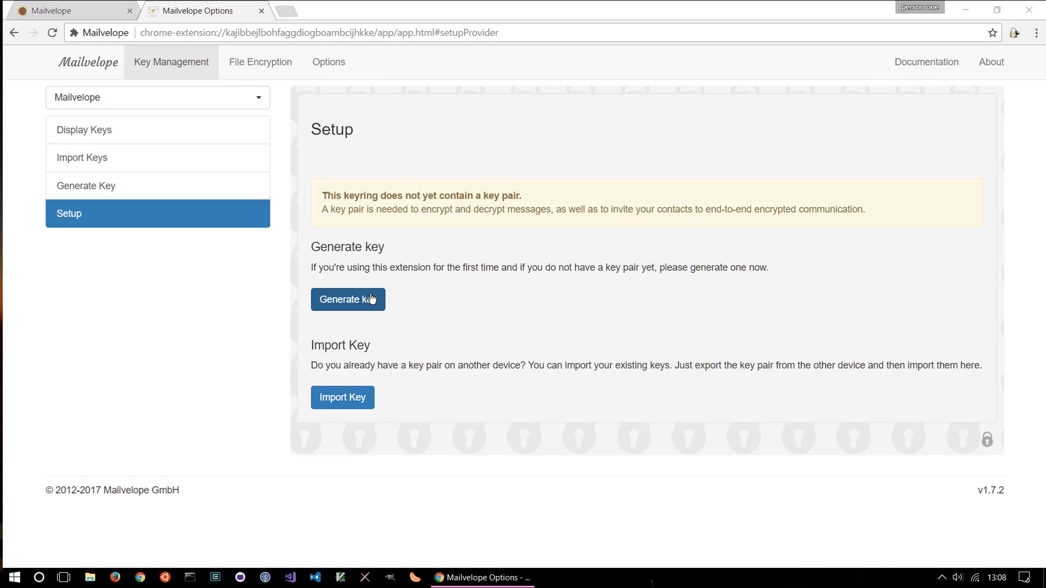
{"action": "left_click", "coordinate": [362, 299]}
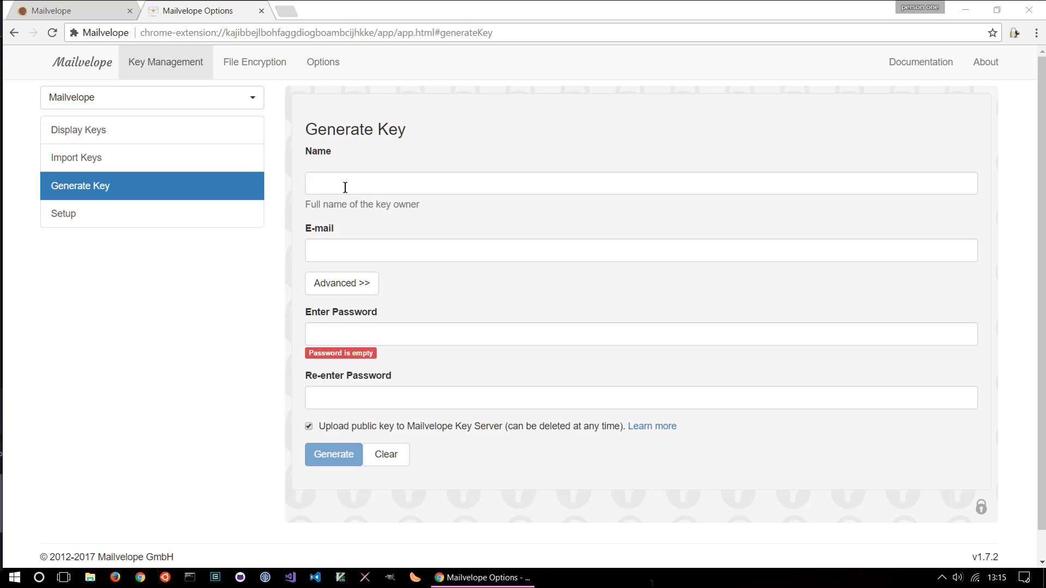
Enter the key owner's full name and e-mail address in the Generate Key form
{"action": "left_click", "coordinate": [343, 242]}
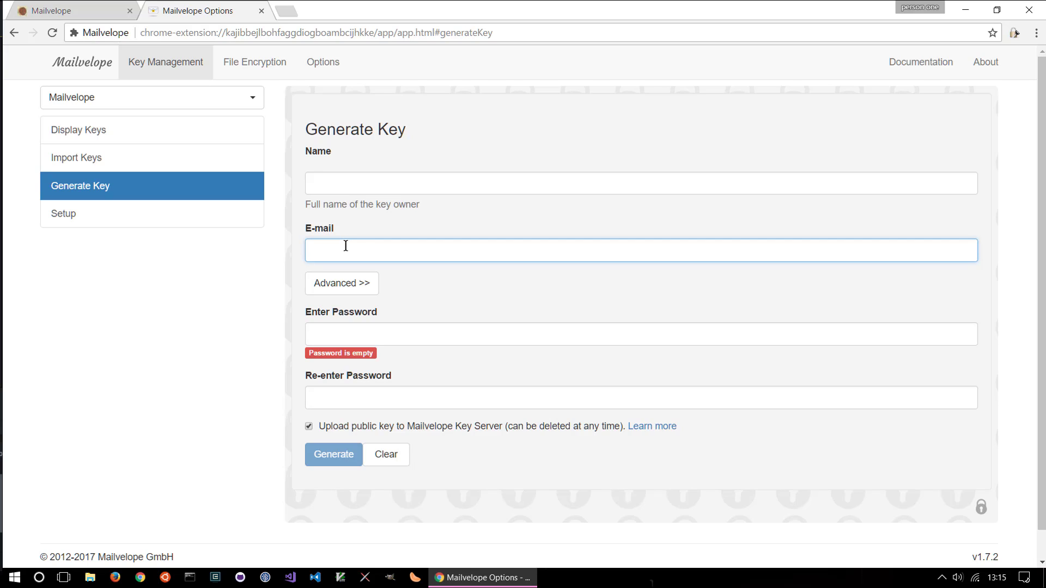
{"action": "left_click", "coordinate": [397, 183]}
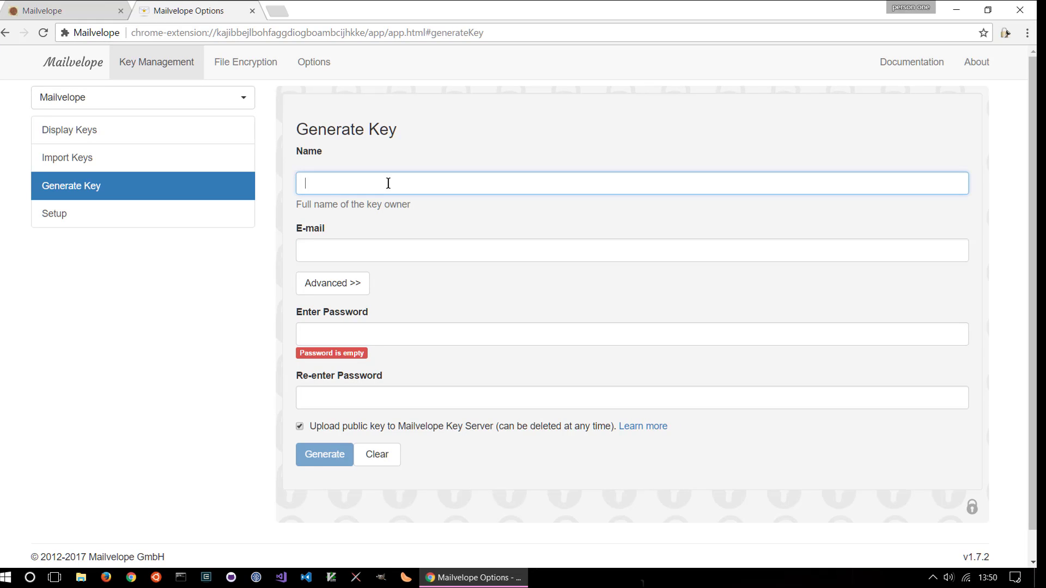
{"action": "type", "text": "pplaaf anon one"}
{"action": "key", "text": "Tab"}
{"action": "type", "text": "test"}
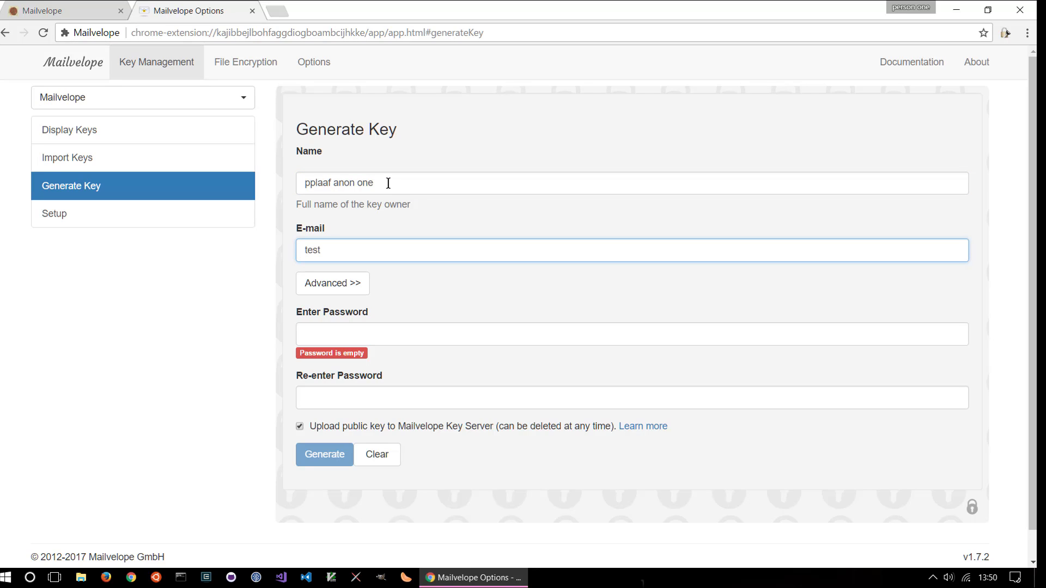
{"action": "key", "text": "BackSpace"}
{"action": "key", "text": "BackSpace"}
{"action": "key", "text": "BackSpace"}
{"action": "key", "text": "BackSpace"}
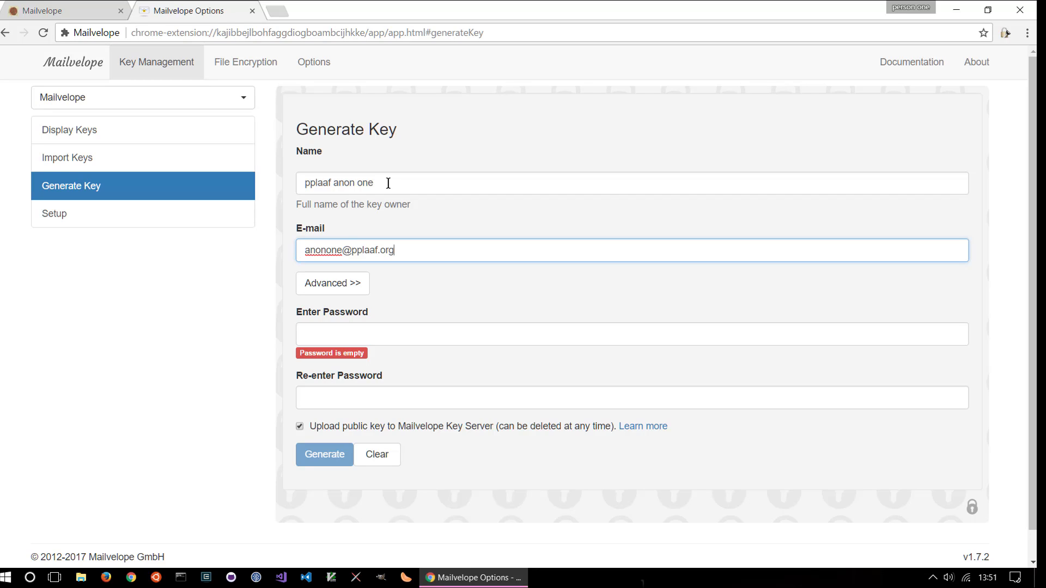
{"action": "key", "text": "Tab"}
{"action": "key", "text": "Tab"}
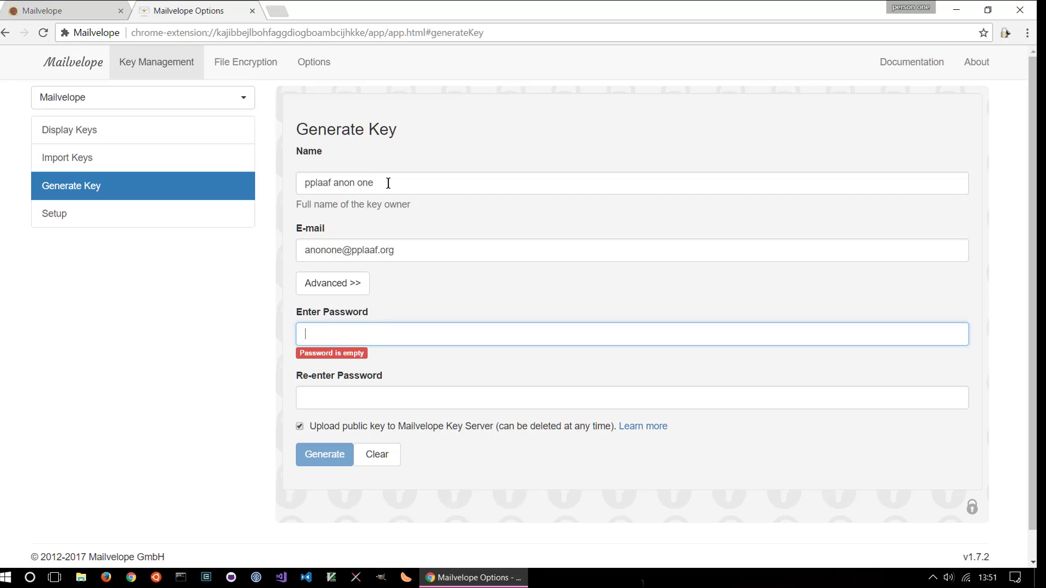
Enter and confirm the key password, then generate the key pair
{"action": "type", "text": "******"}
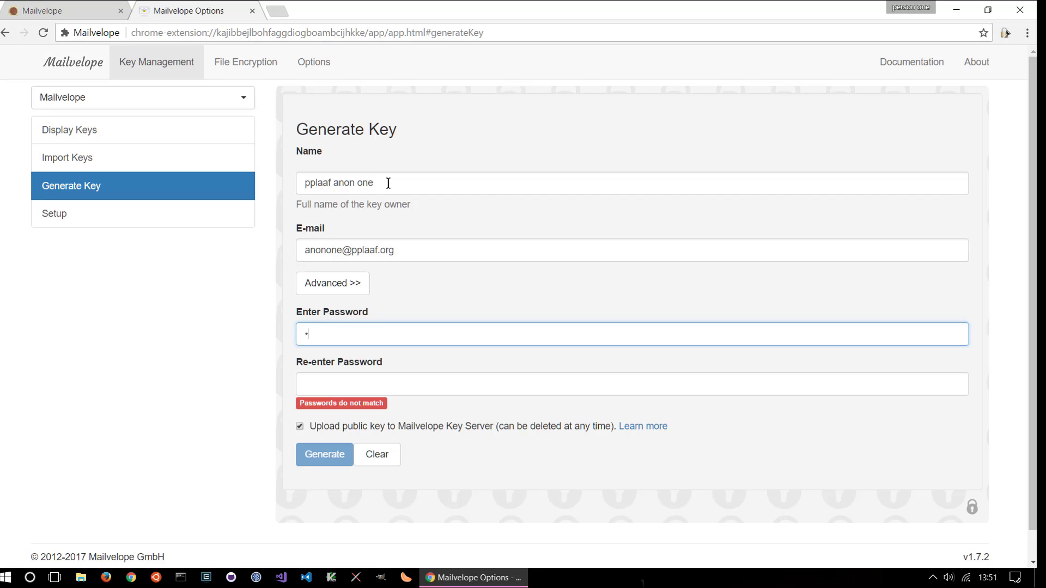
{"action": "type", "text": "*****"}
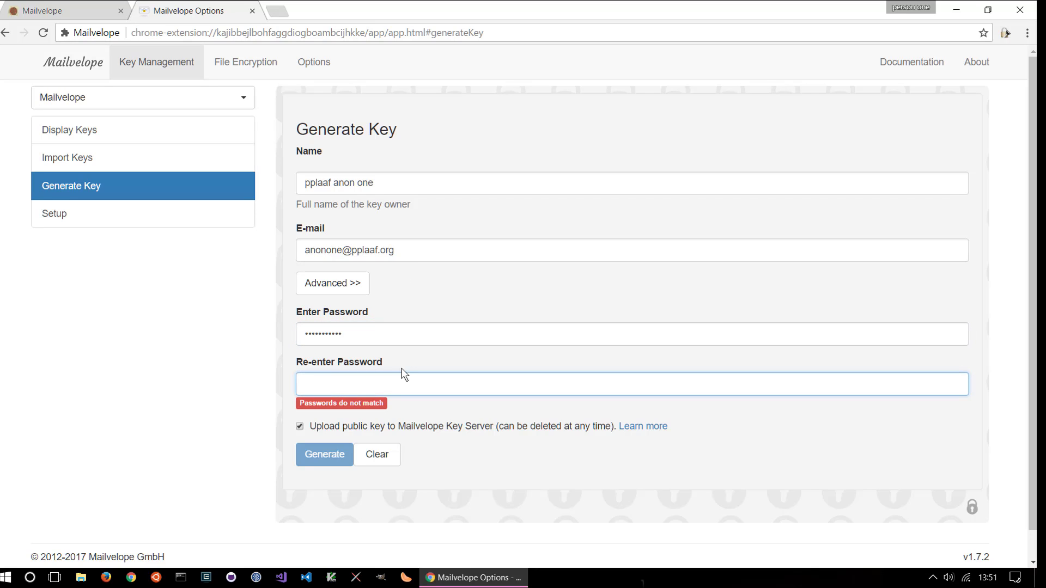
{"action": "type", "text": "•••••••••••"}
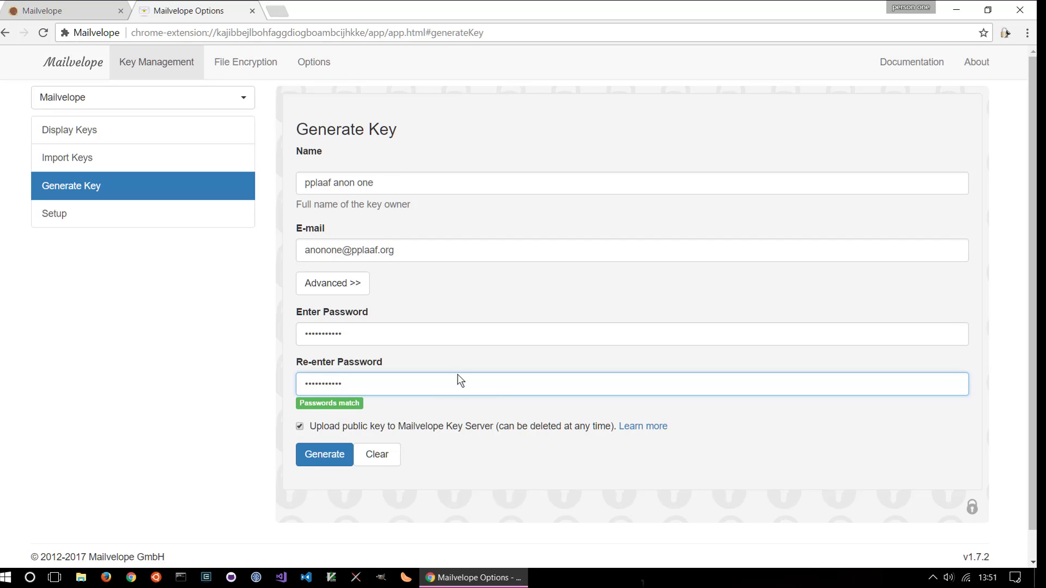
{"action": "left_click", "coordinate": [333, 462]}
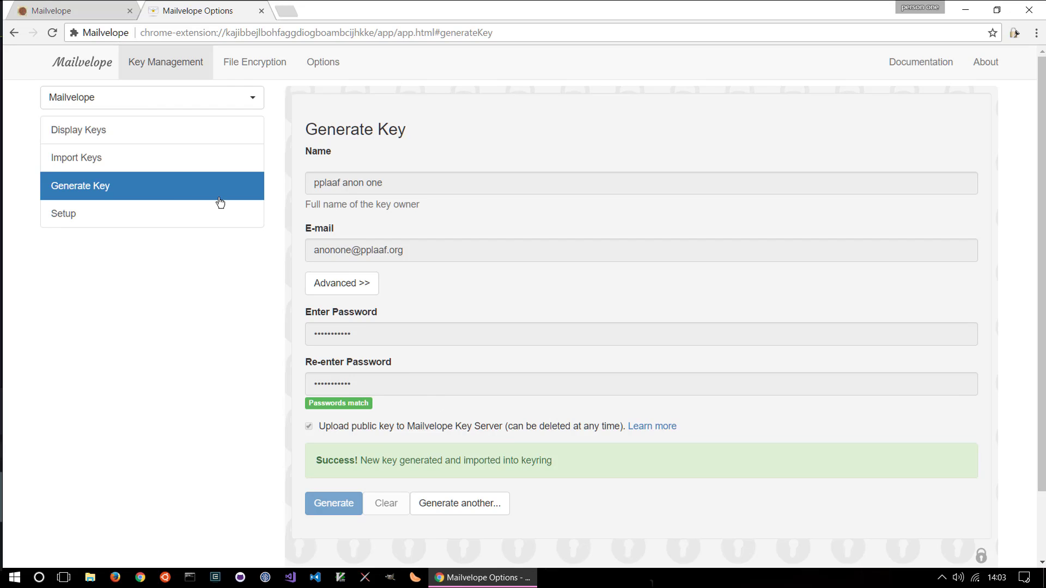
Open Display Keys to see the newly generated key in the key ring
{"action": "left_click", "coordinate": [87, 134]}
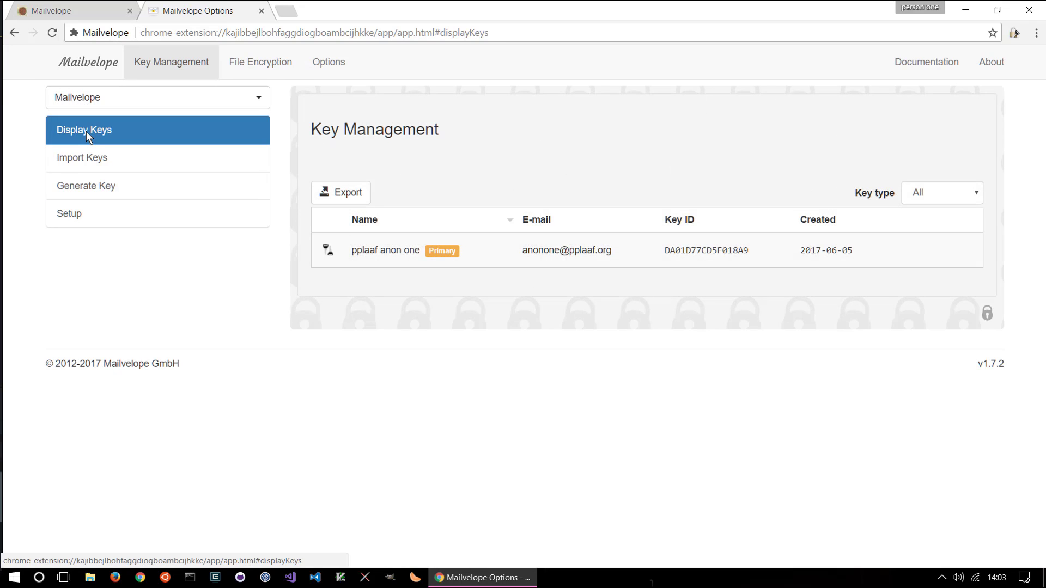
Export only the new key's public key as a downloaded .asc file, then close the details
{"action": "left_click", "coordinate": [430, 251]}
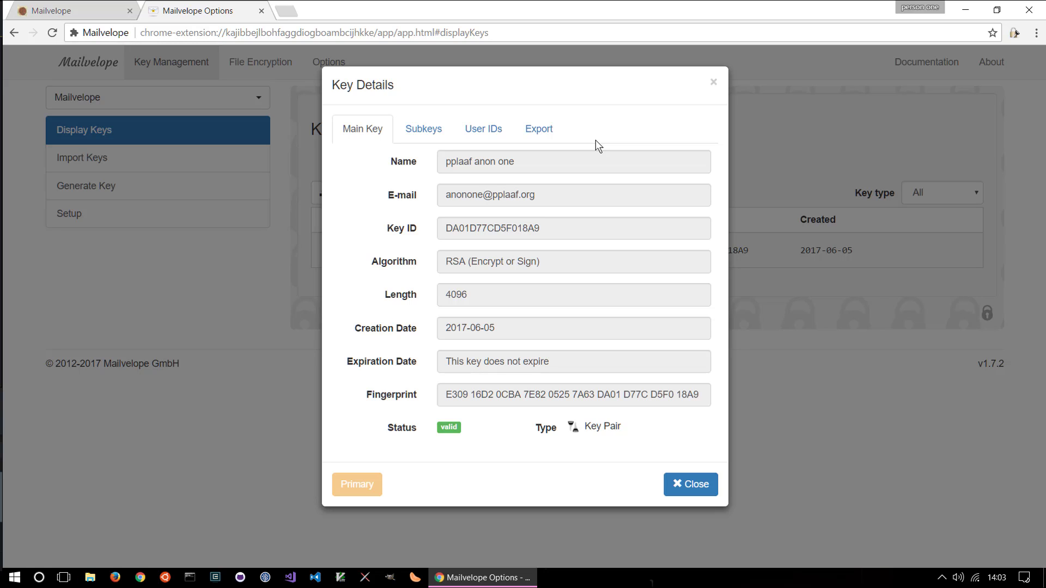
{"action": "left_click", "coordinate": [550, 132]}
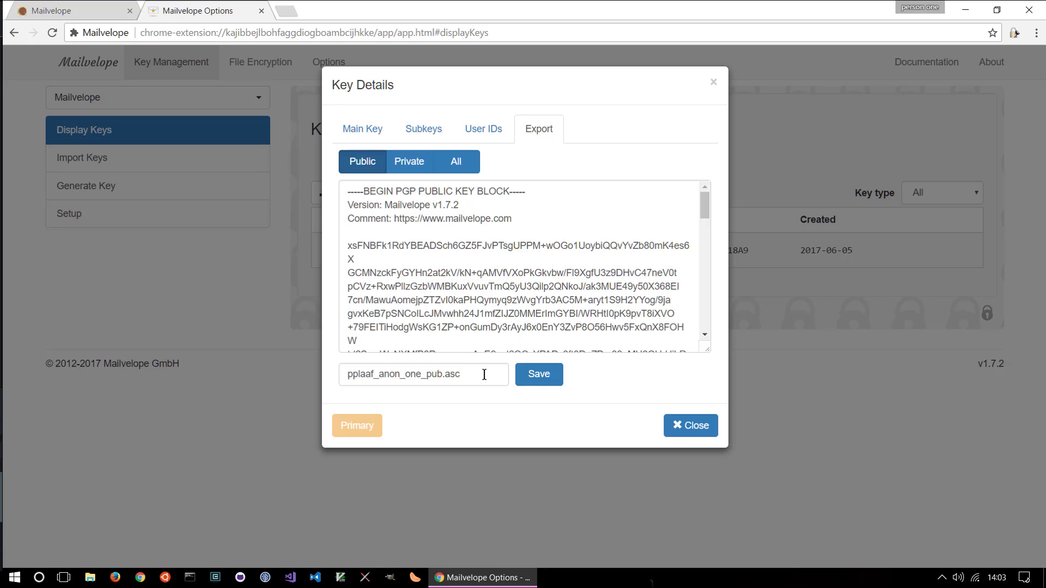
{"action": "left_click", "coordinate": [416, 170]}
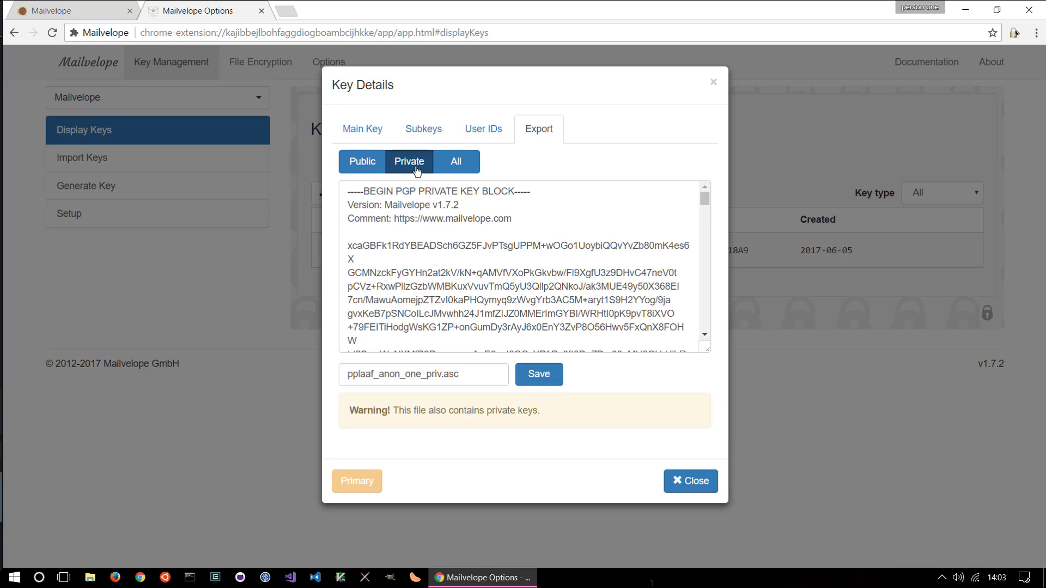
{"action": "left_click", "coordinate": [362, 166]}
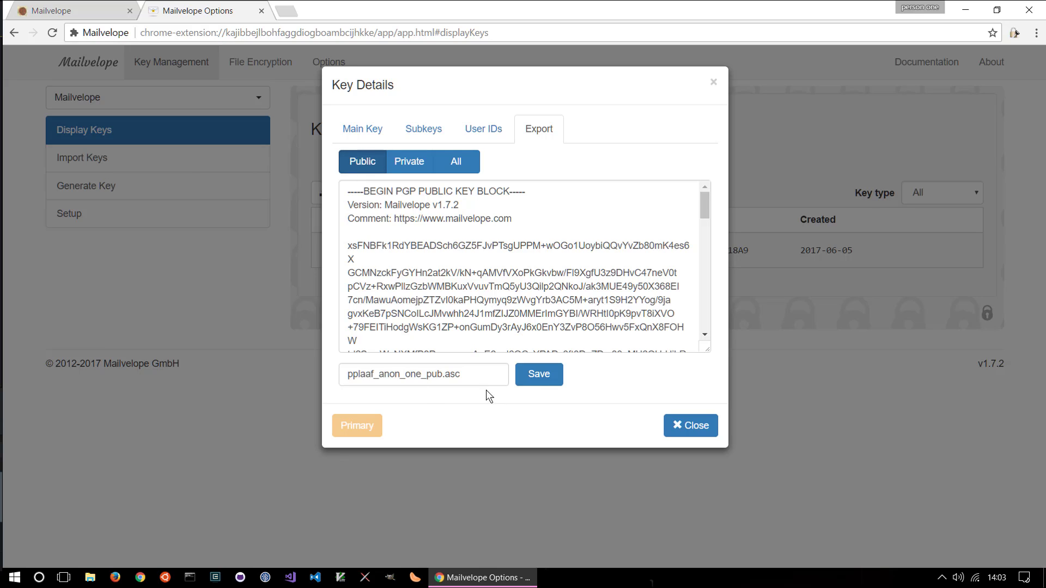
{"action": "left_click", "coordinate": [532, 379]}
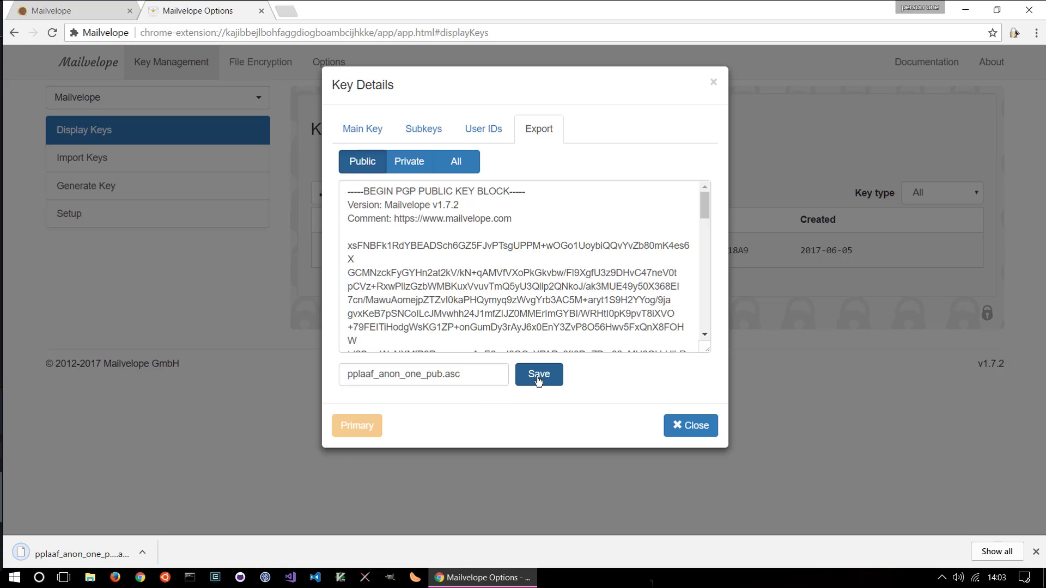
{"action": "left_click", "coordinate": [692, 435]}
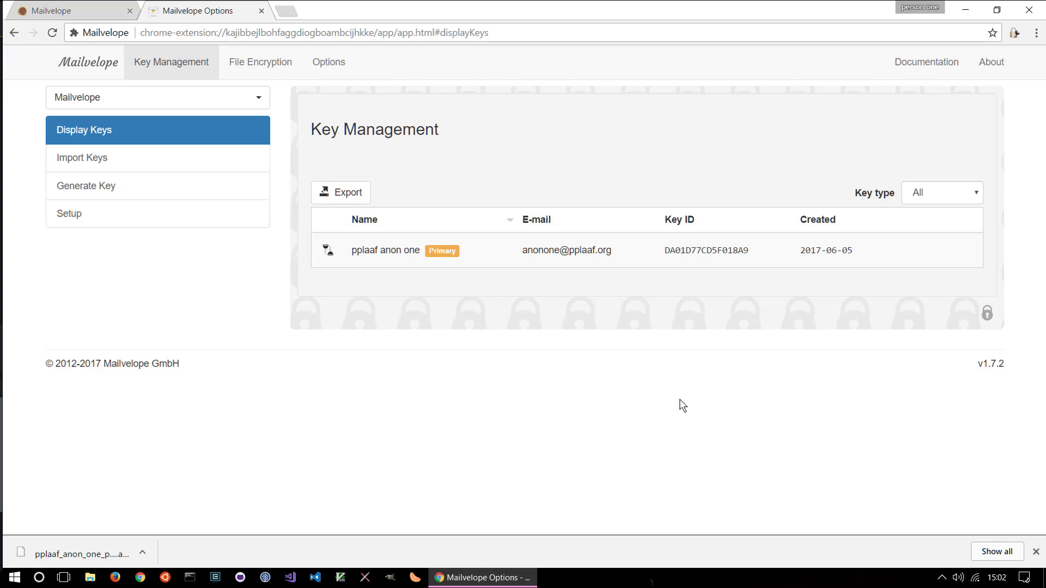
Under Import Keys, search the key server for the contact's e-mail address
{"action": "left_click", "coordinate": [119, 159]}
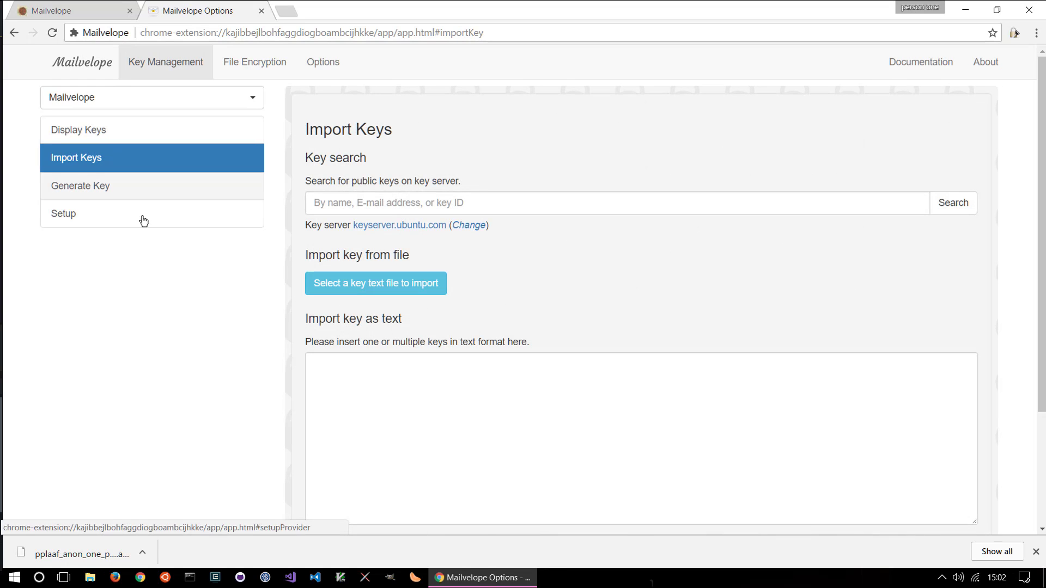
{"action": "left_click", "coordinate": [495, 206]}
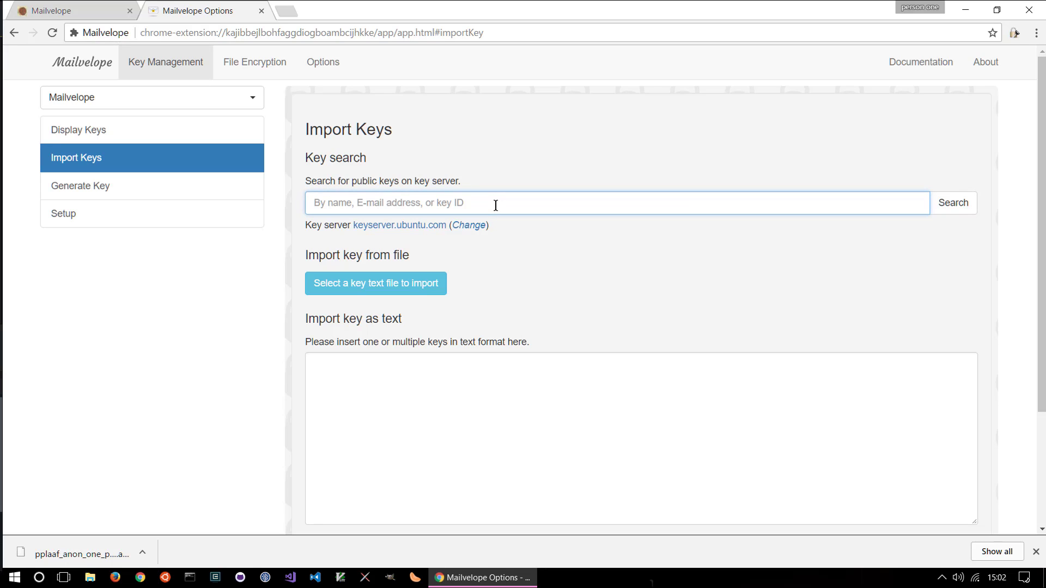
{"action": "left_click", "coordinate": [441, 206]}
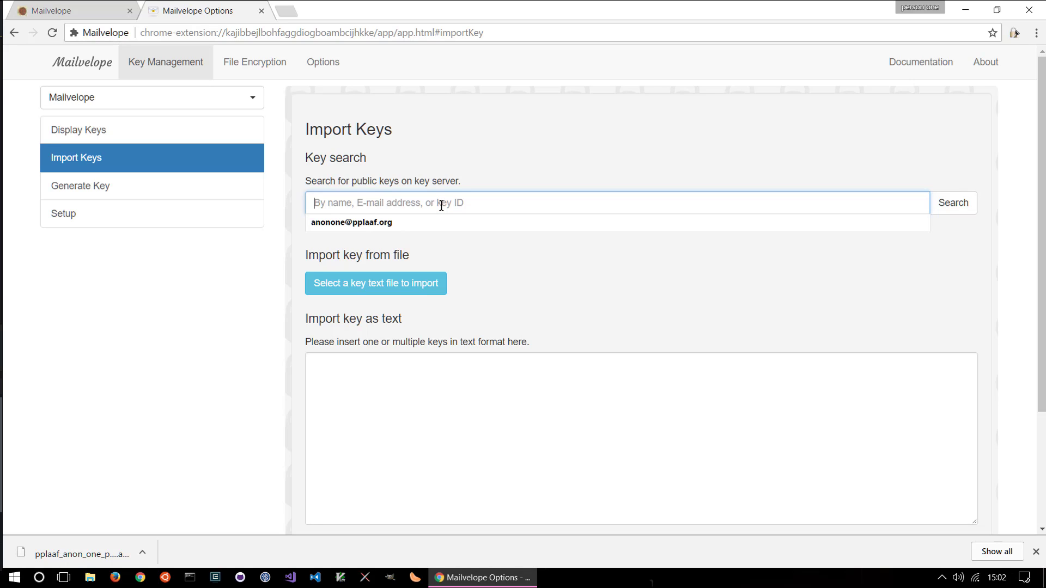
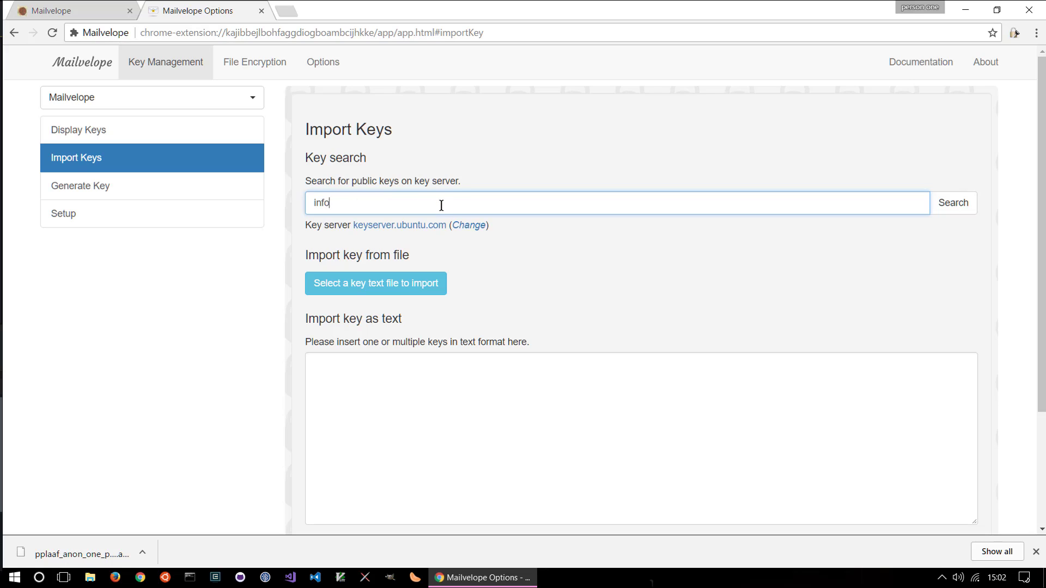
{"action": "left_click", "coordinate": [944, 204]}
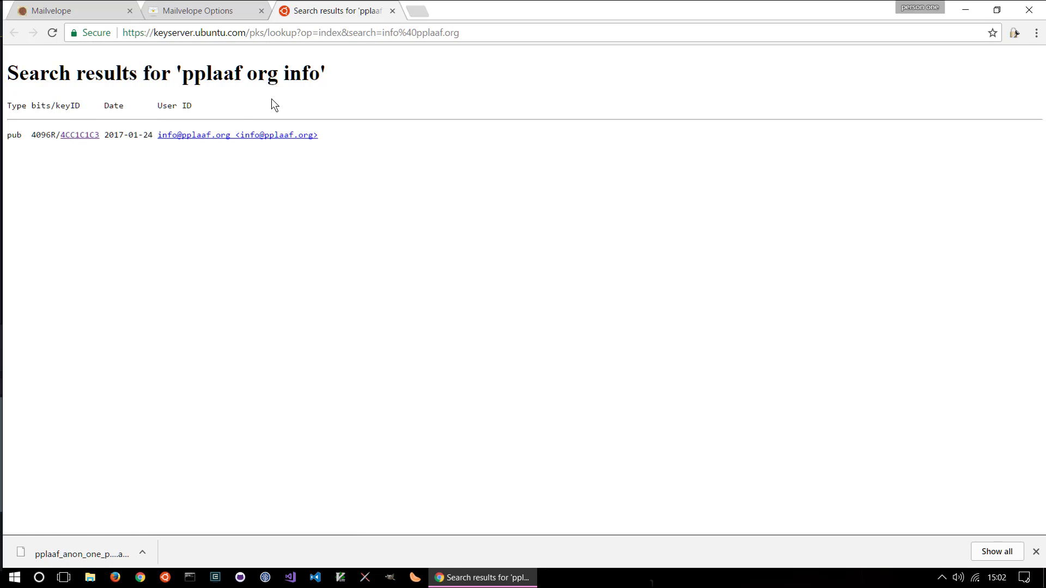
Open the public key block for key ID 4CC1C1C3 from the search results
{"action": "left_click", "coordinate": [82, 137]}
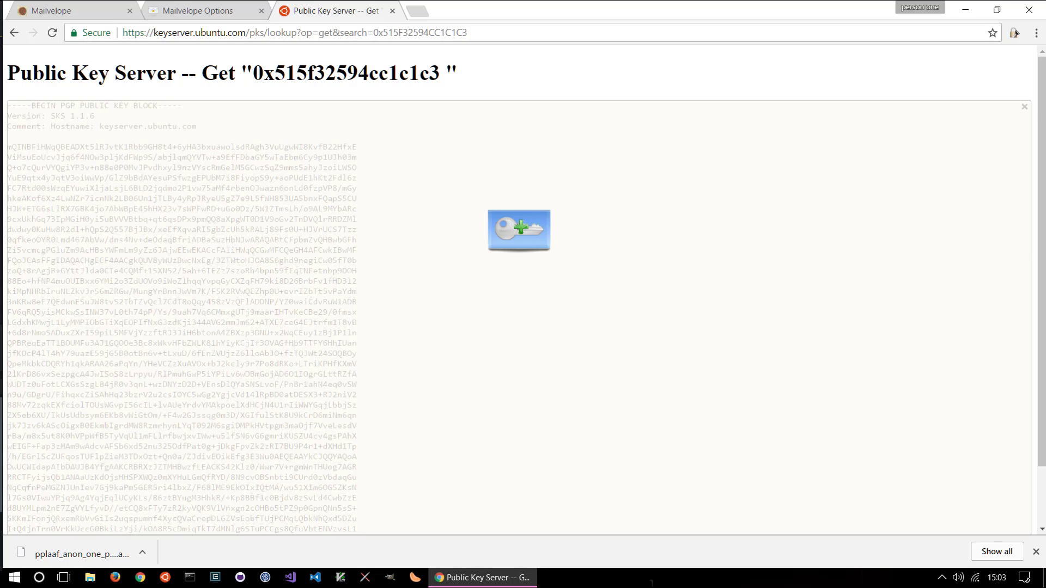
Import the pasted PPLAAF contact public key into Mailvelope and show the stored key list
{"action": "left_click", "coordinate": [521, 228]}
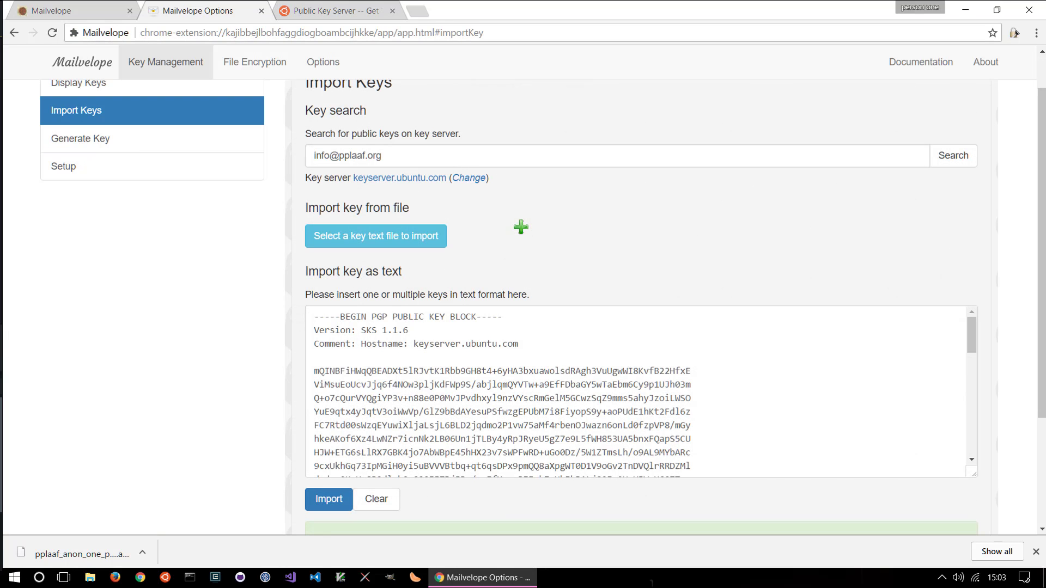
{"action": "left_click", "coordinate": [329, 508]}
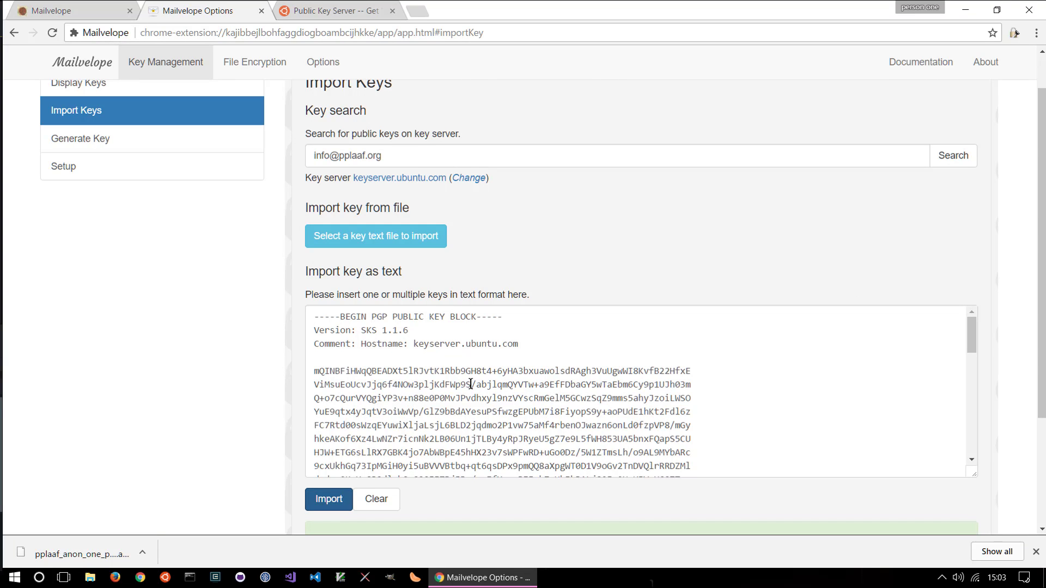
{"action": "scroll", "coordinate": [471, 383], "scroll_direction": "down", "scroll_amount": 4}
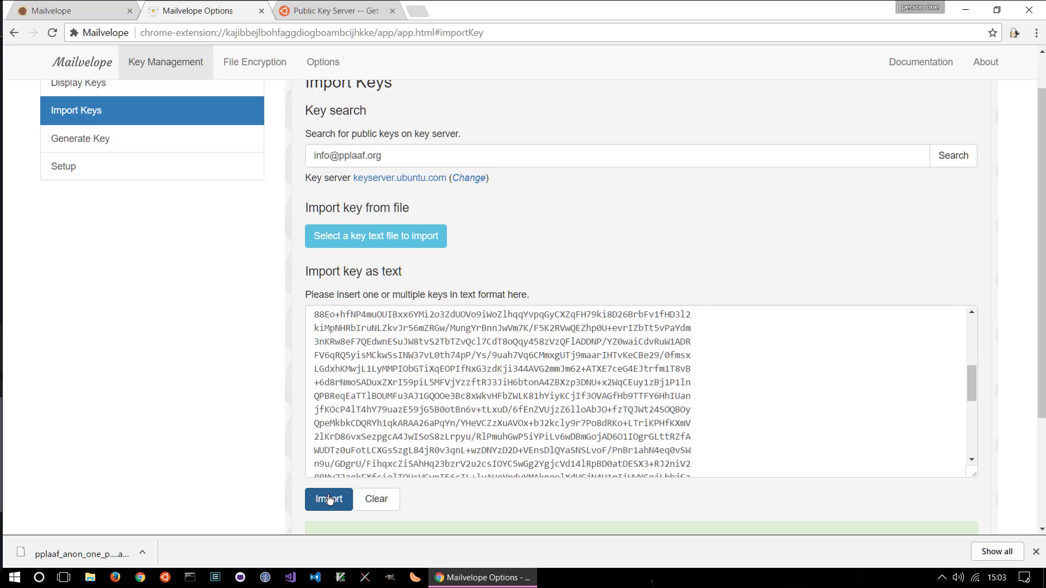
{"action": "scroll", "coordinate": [197, 237], "scroll_direction": "up", "scroll_amount": 1}
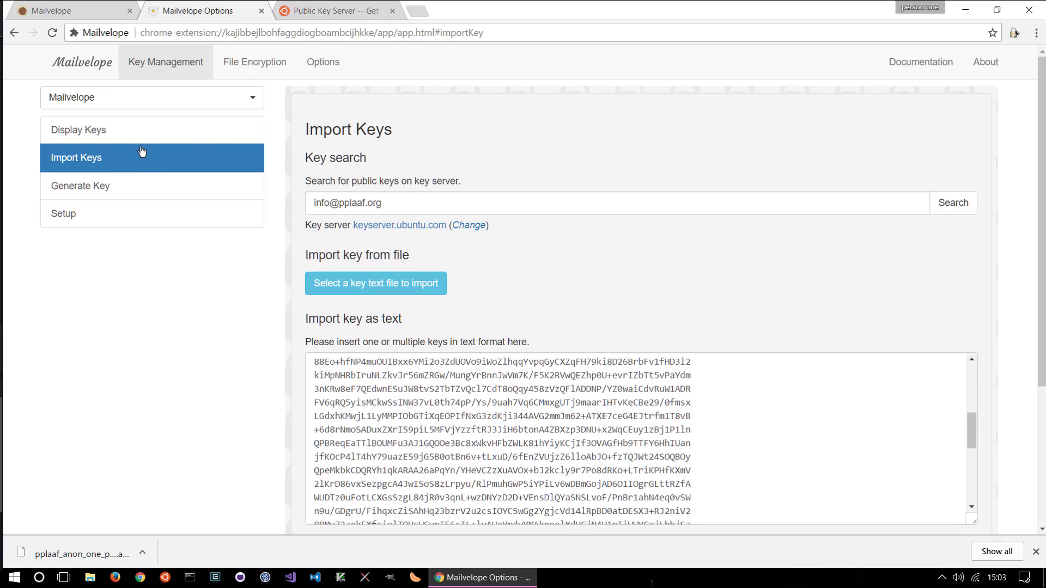
{"action": "left_click", "coordinate": [129, 129]}
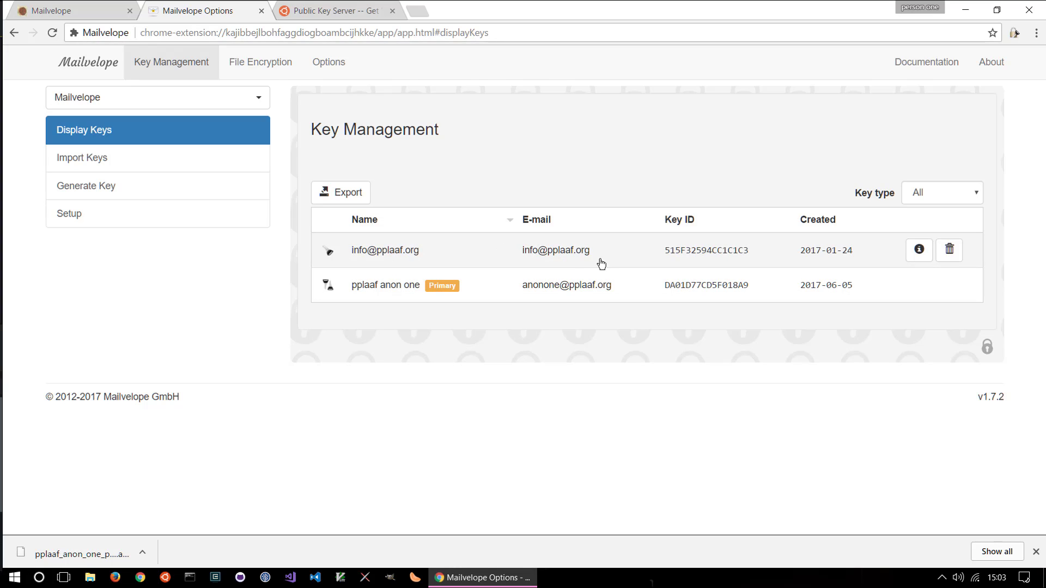
{"action": "left_click", "coordinate": [752, 261]}
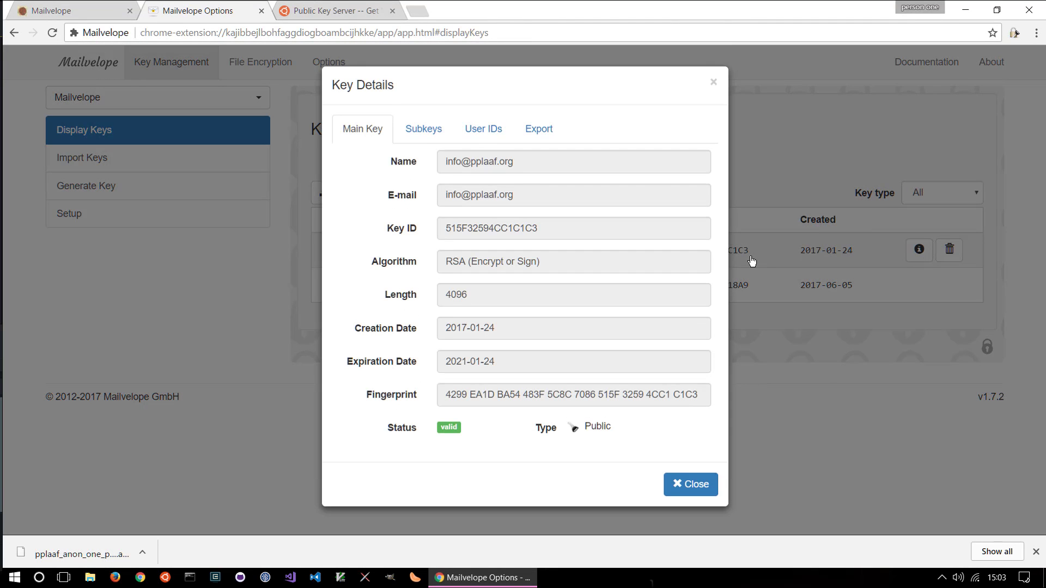
{"action": "left_click", "coordinate": [678, 484]}
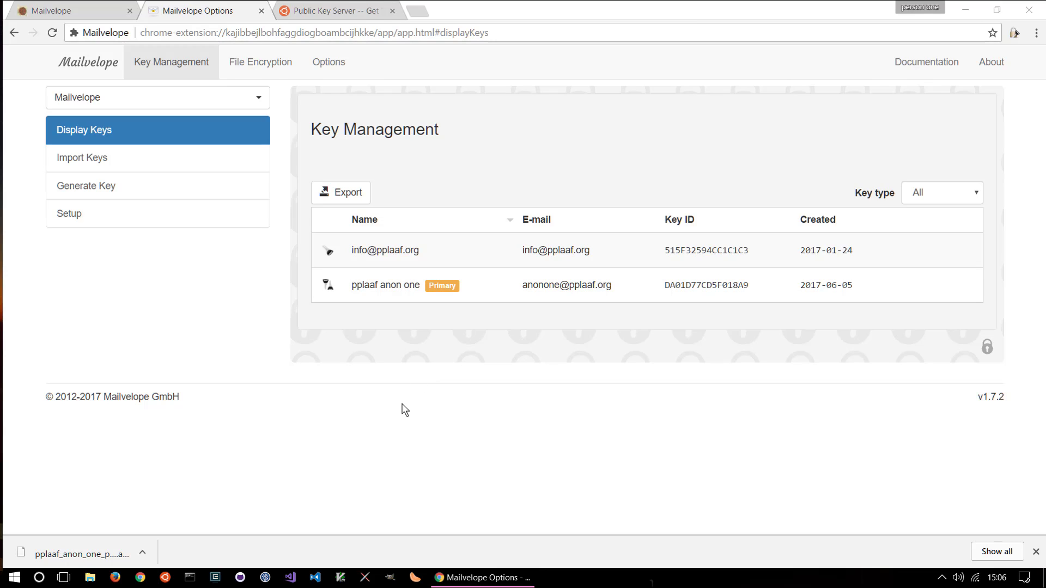
Load Gmail in a new browser tab and start a blank new message
{"action": "left_click", "coordinate": [422, 12]}
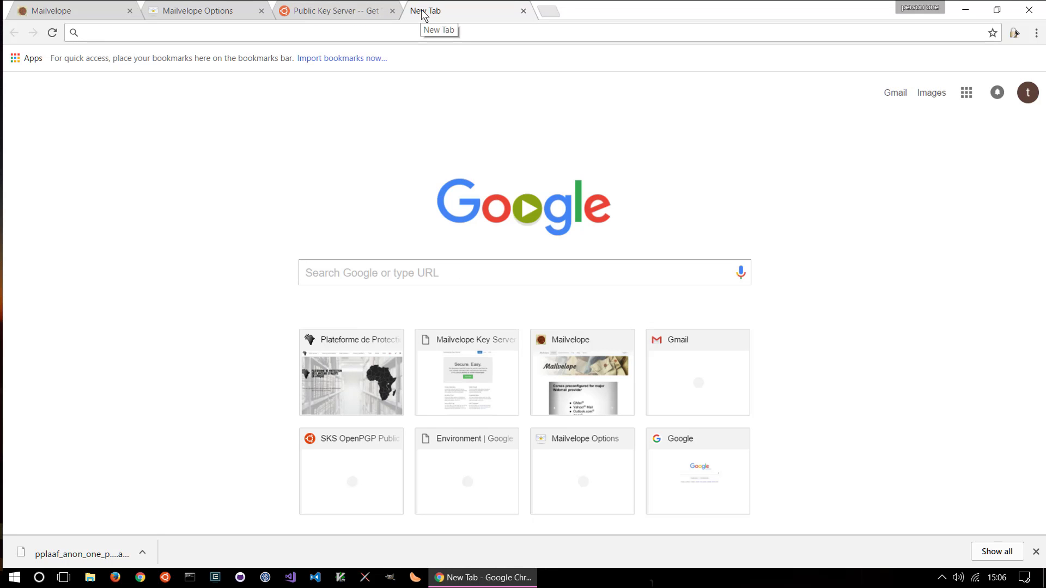
{"action": "type", "text": "gmail"}
{"action": "key", "text": "Return"}
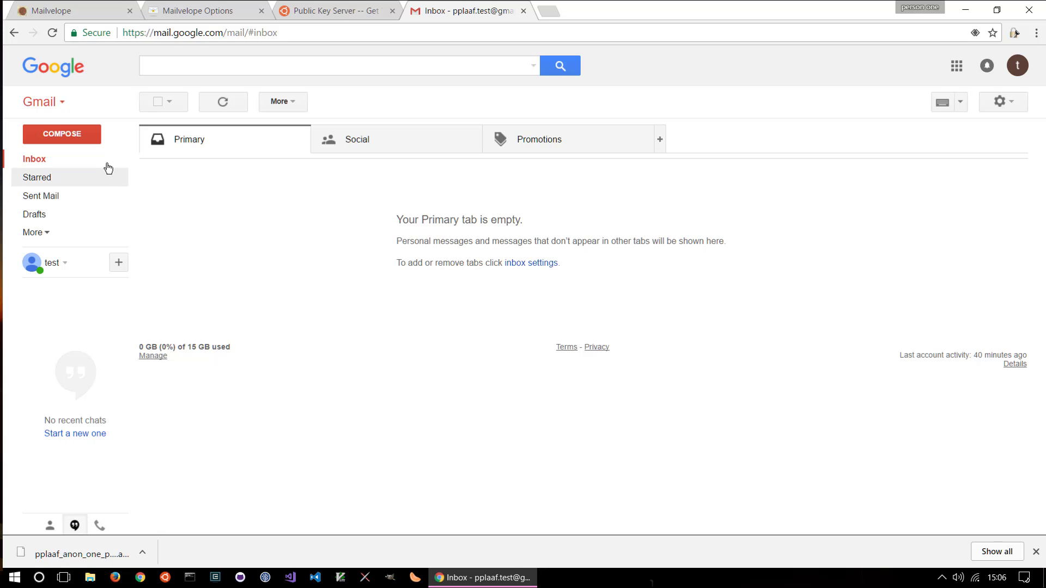
{"action": "left_click", "coordinate": [79, 137]}
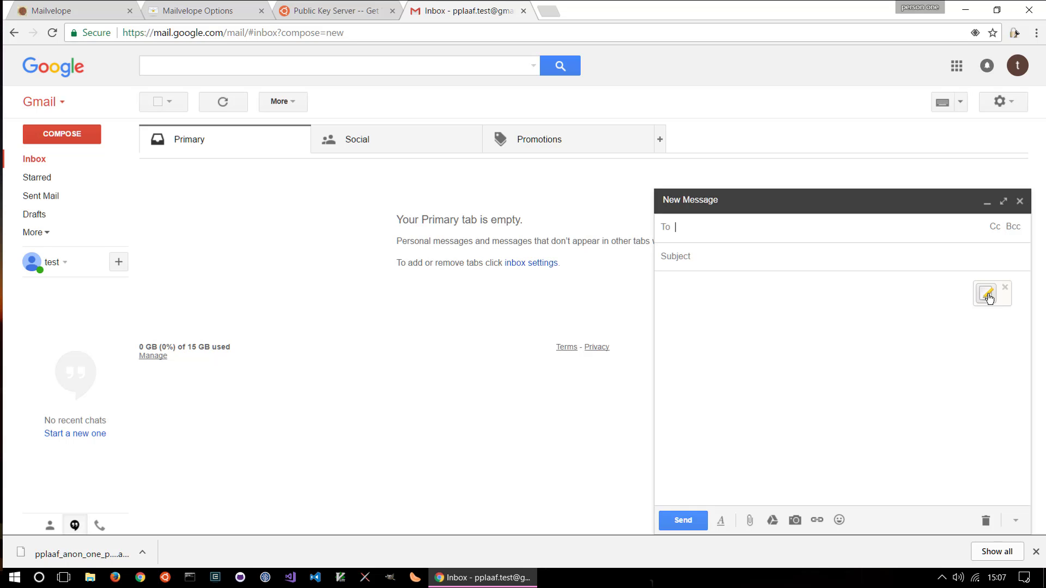
Add the PPLAAF contact as the recipient in Mailvelope's secure message editor
{"action": "left_click", "coordinate": [988, 296]}
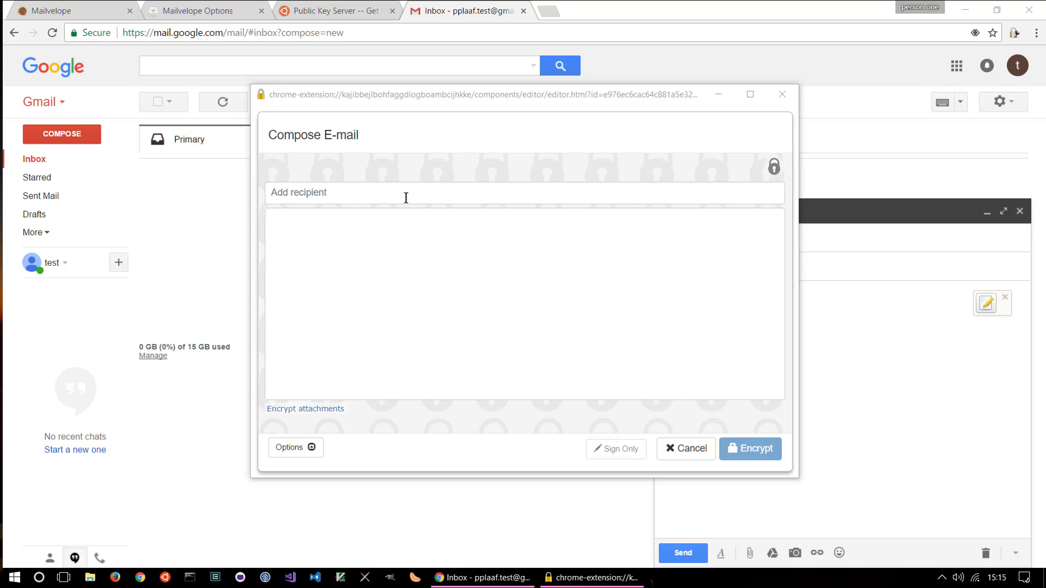
{"action": "left_click", "coordinate": [347, 195]}
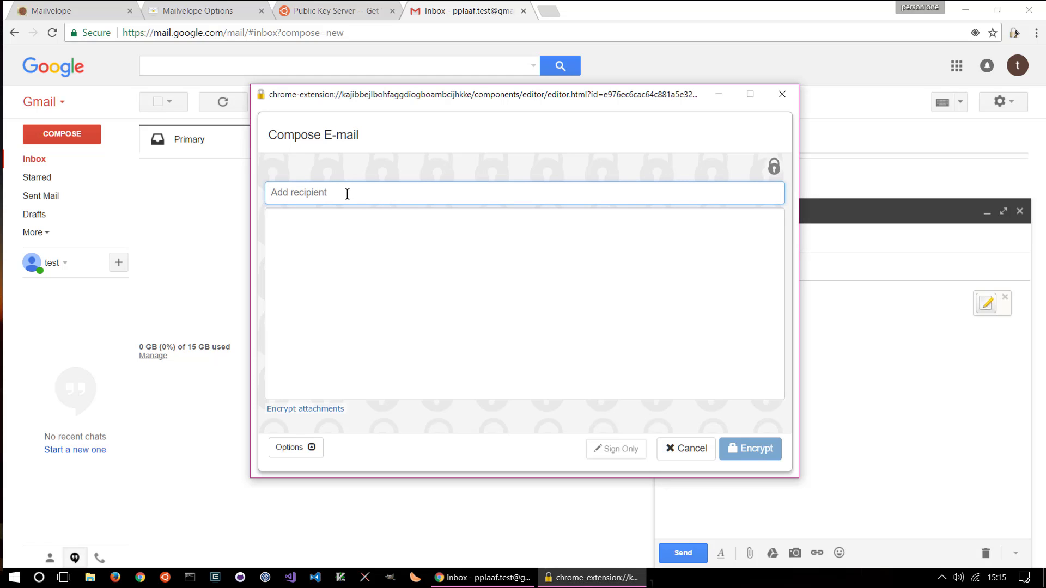
{"action": "type", "text": "info"}
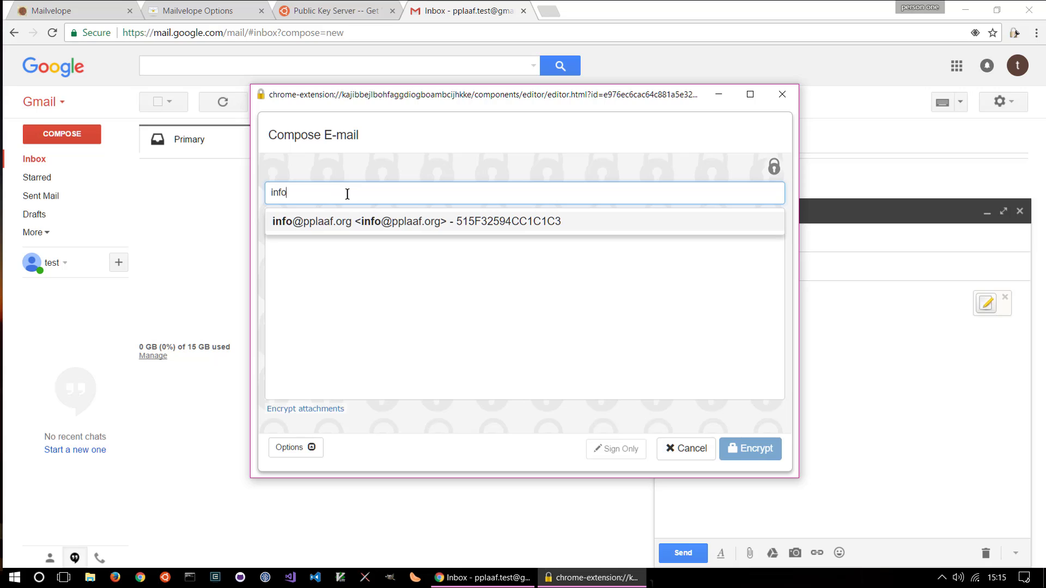
{"action": "key", "text": "Return"}
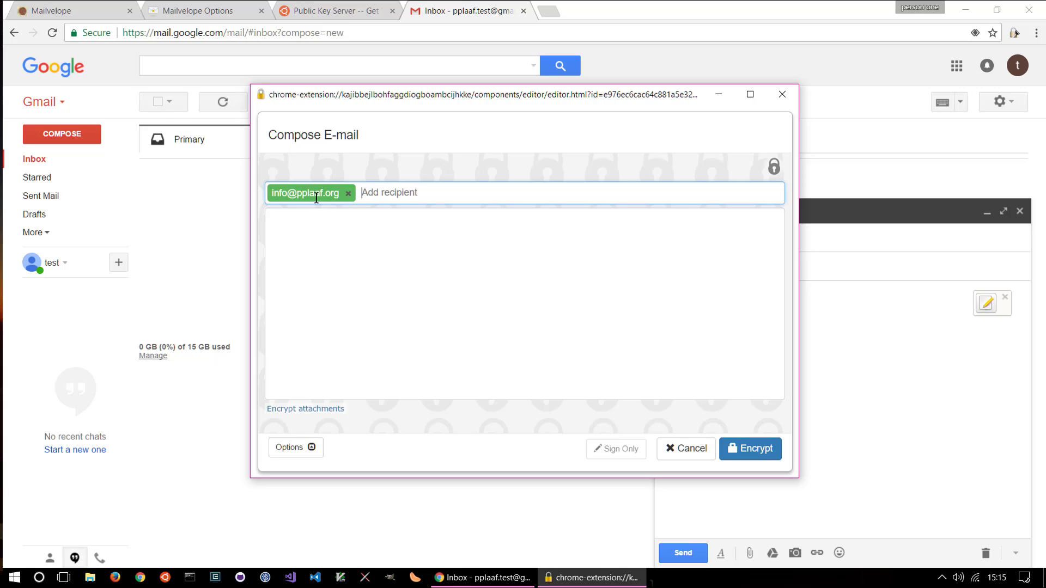
Write 'This is my test secret message.' and encrypt it into the Gmail draft
{"action": "left_click", "coordinate": [319, 230]}
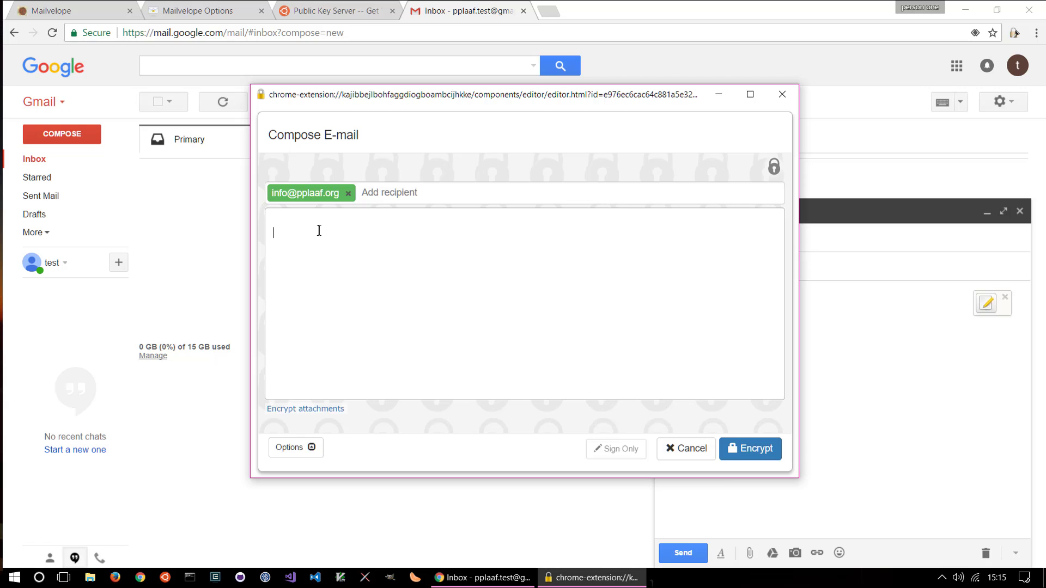
{"action": "type", "text": "This is my test secret message."}
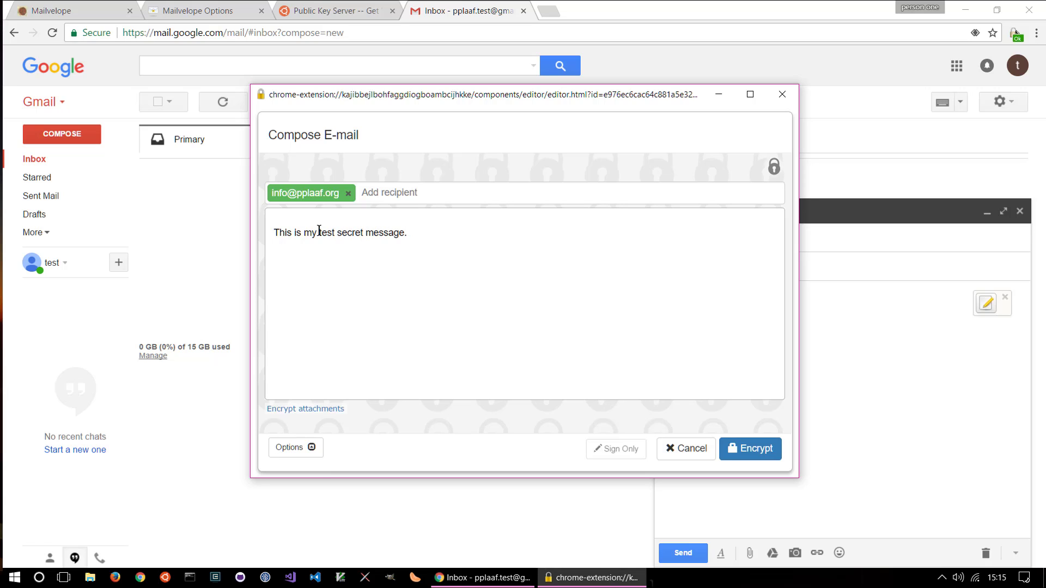
{"action": "left_click", "coordinate": [754, 453]}
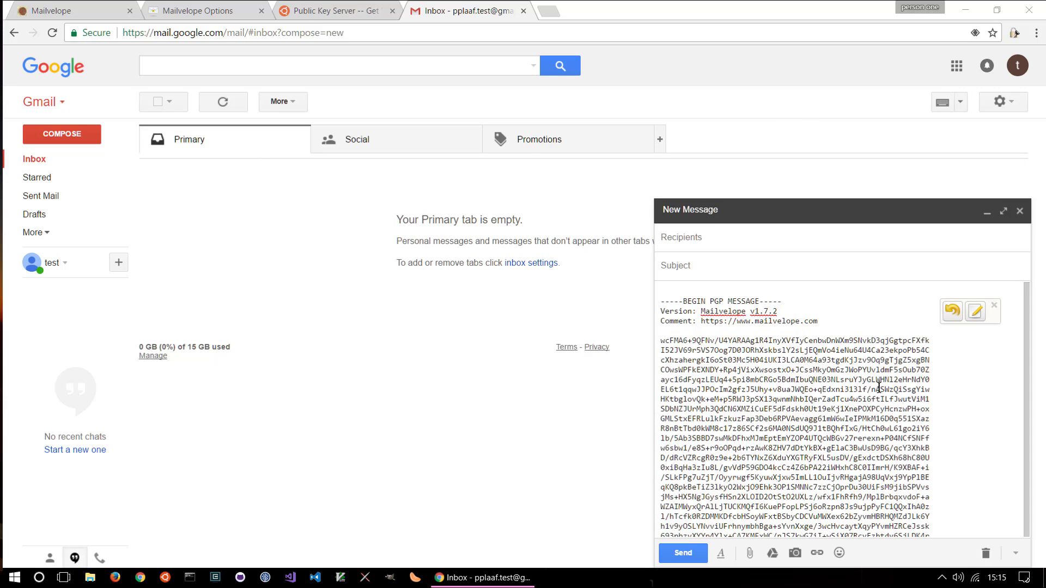
Paste the contact's e-mail address as recipient and add subject 'Test Message - from PGP video guide'
{"action": "scroll", "coordinate": [879, 388], "scroll_direction": "down", "scroll_amount": 1}
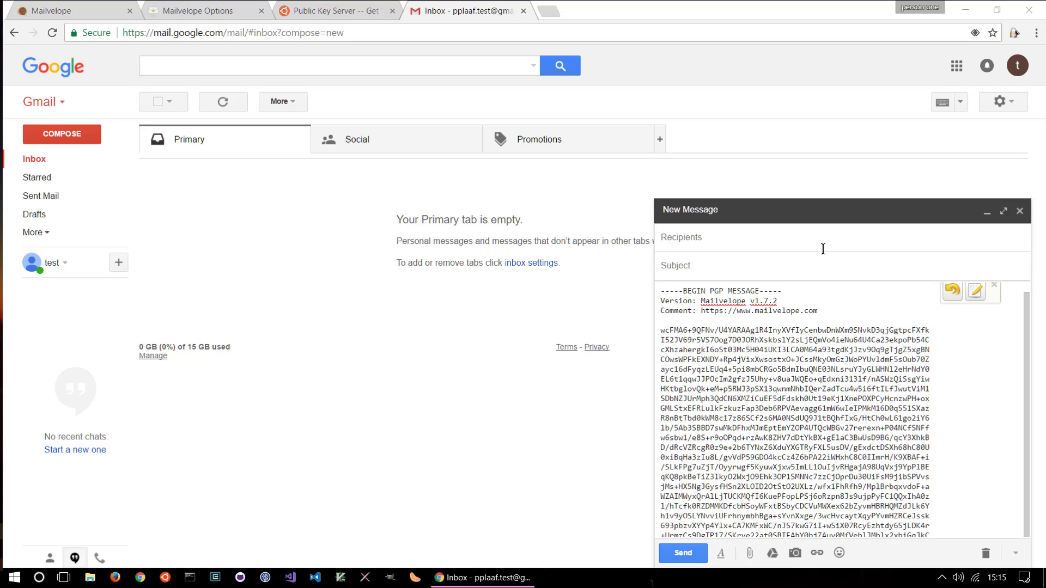
{"action": "scroll", "coordinate": [872, 380], "scroll_direction": "up", "scroll_amount": 1}
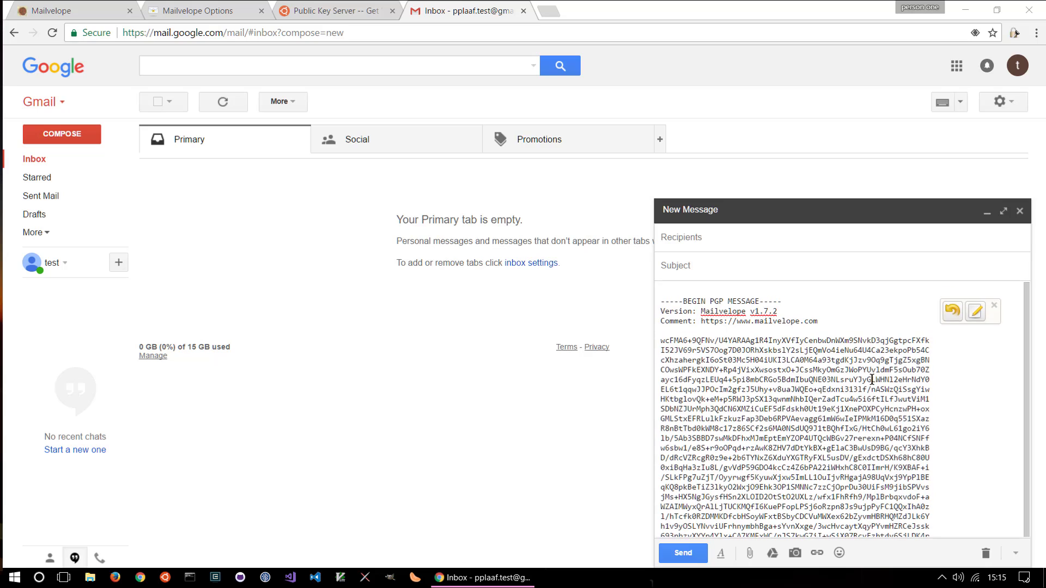
{"action": "left_click", "coordinate": [712, 240]}
{"action": "key", "text": "ctrl+v"}
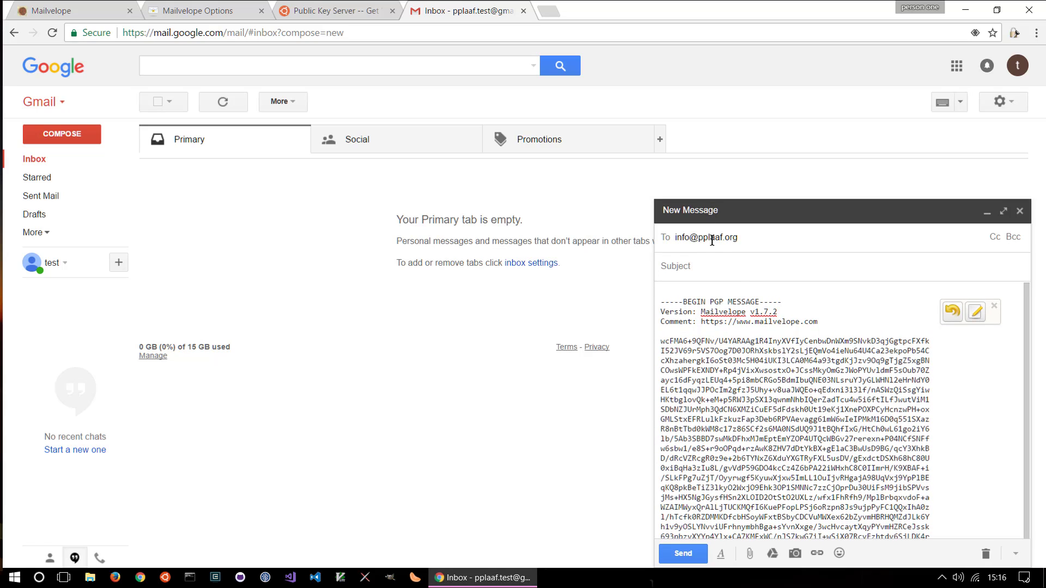
{"action": "left_click", "coordinate": [716, 266]}
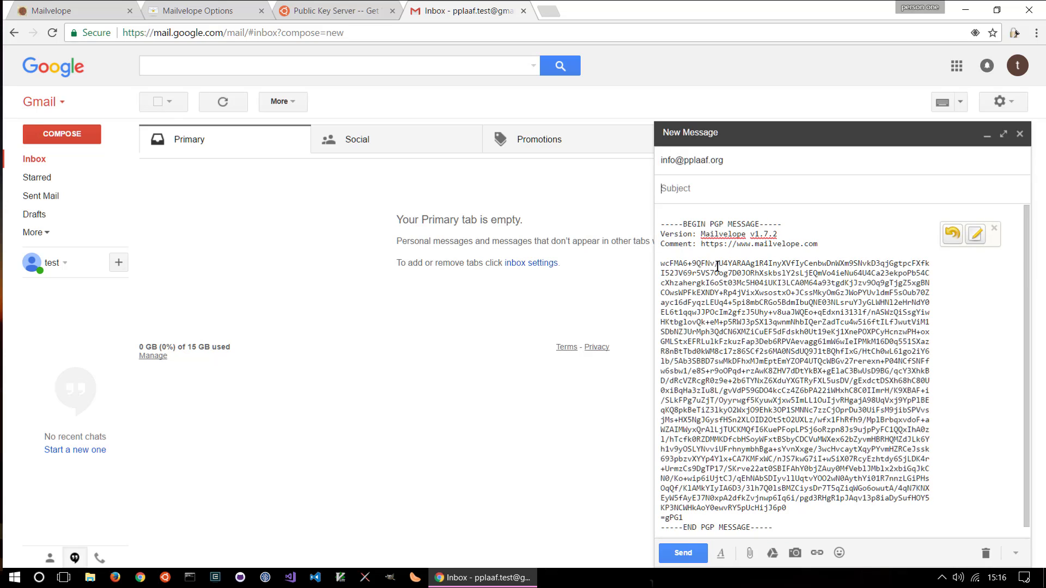
{"action": "type", "text": "Test Message - from PGP video g"}
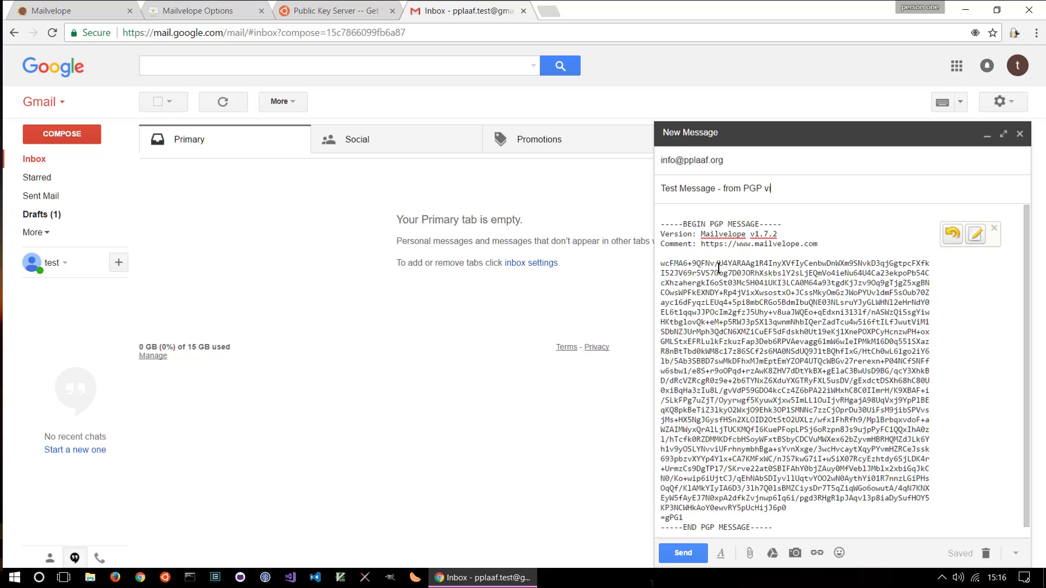
{"action": "type", "text": "uide"}
Send the encrypted test message from Gmail
{"action": "left_click", "coordinate": [674, 554]}
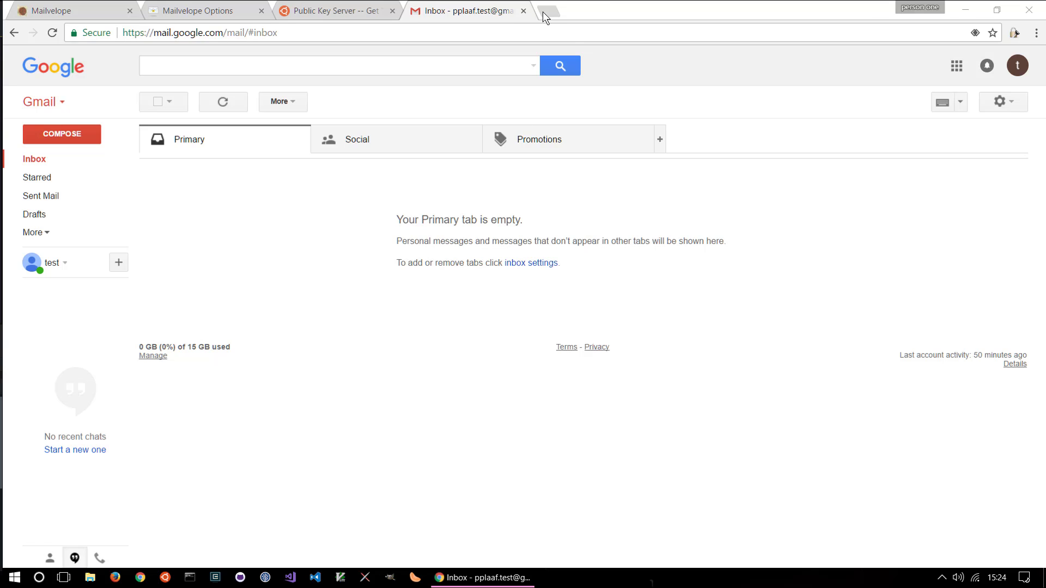
Open Mailvelope's Documentation page, then load the pplaaf.org site in another tab
{"action": "left_click", "coordinate": [206, 12]}
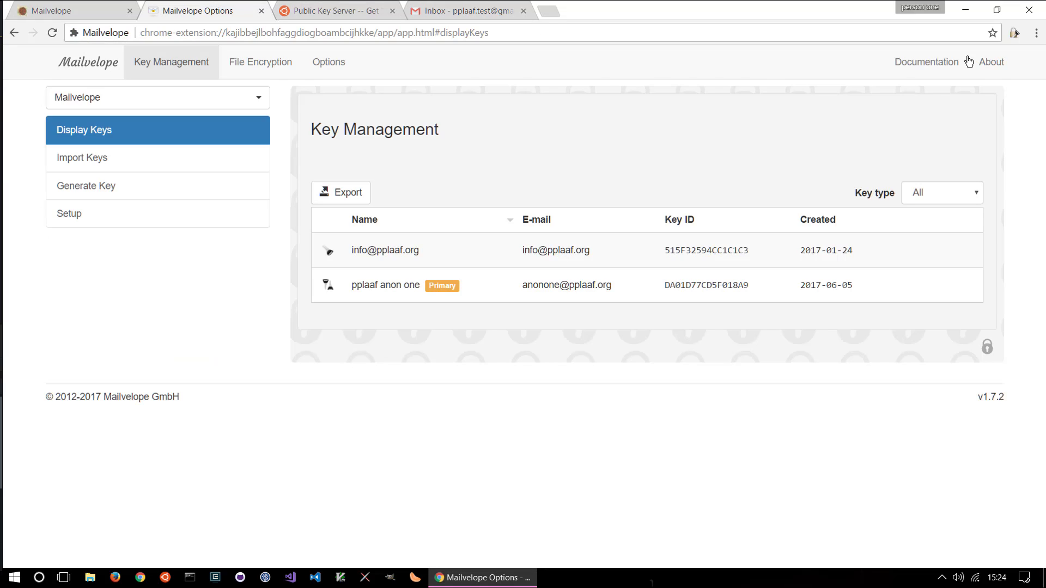
{"action": "left_click", "coordinate": [947, 67]}
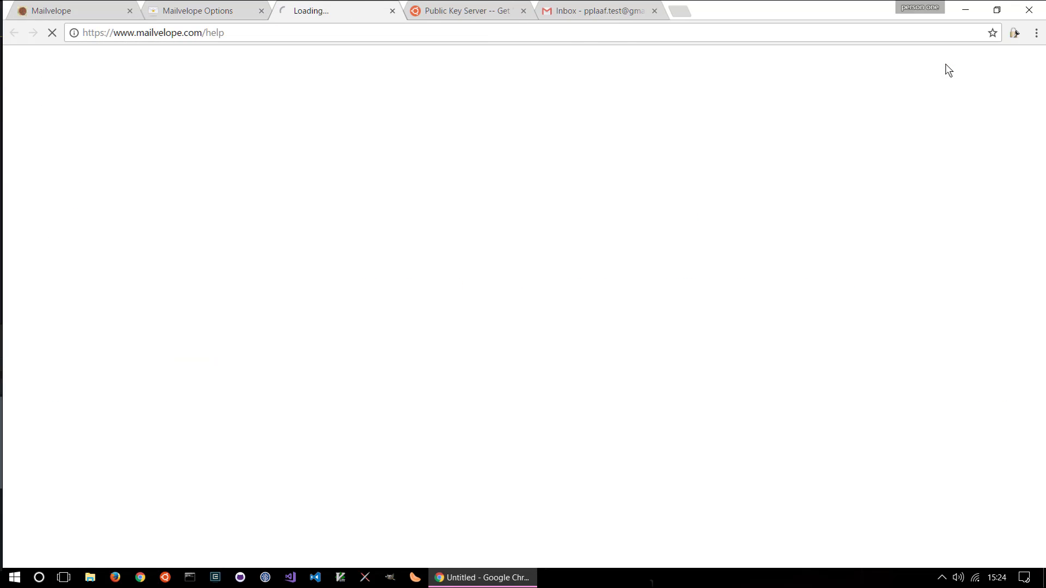
{"action": "left_click", "coordinate": [680, 12]}
{"action": "type", "text": "pplaaf.org"}
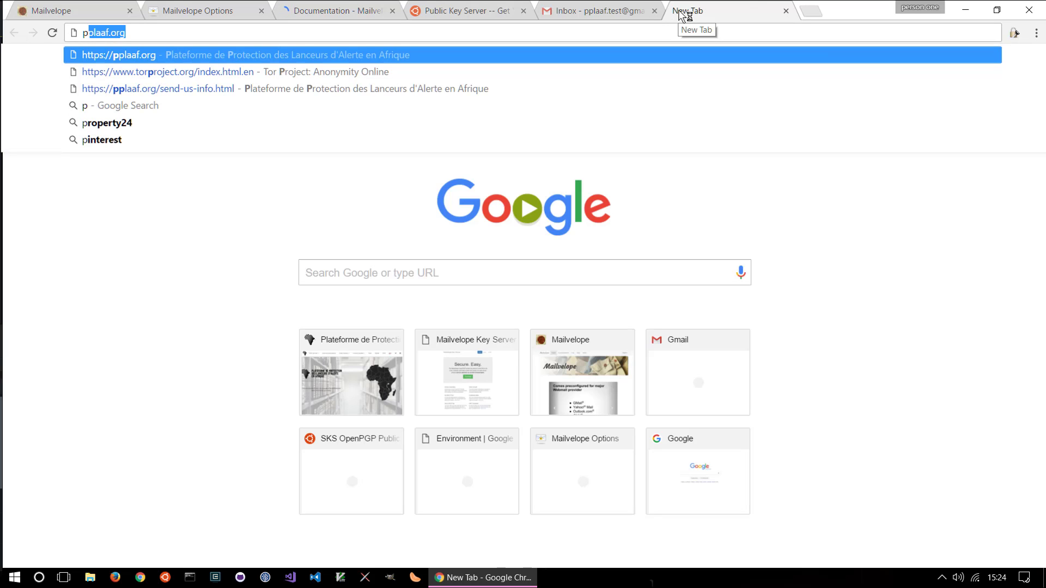
{"action": "key", "text": "Return"}
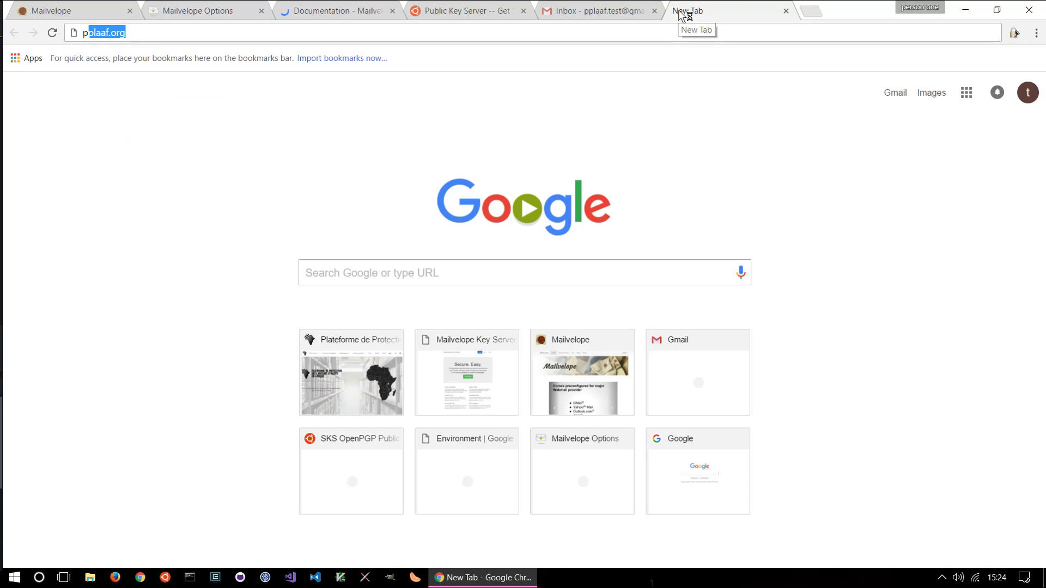